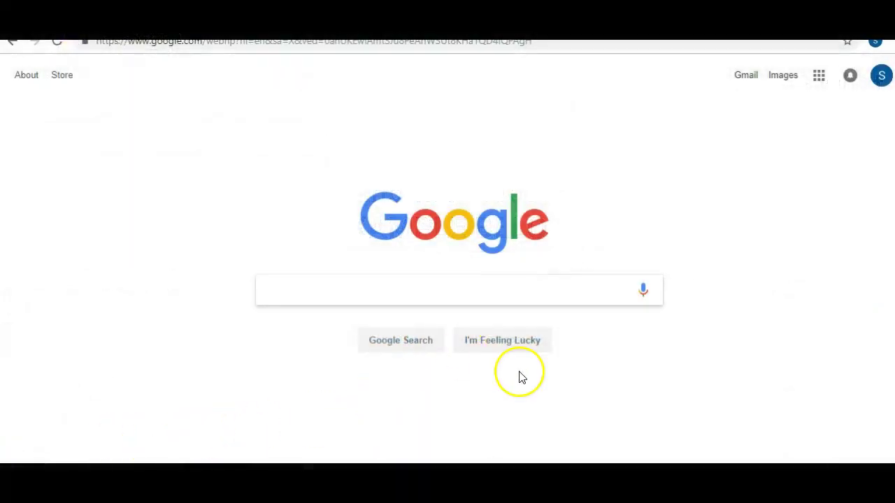
# Search Google for 'bing webmaster tools' and open the official Bing - Webmaster Tools page.
pyautogui.click(548, 286)
pyautogui.write('bing ')
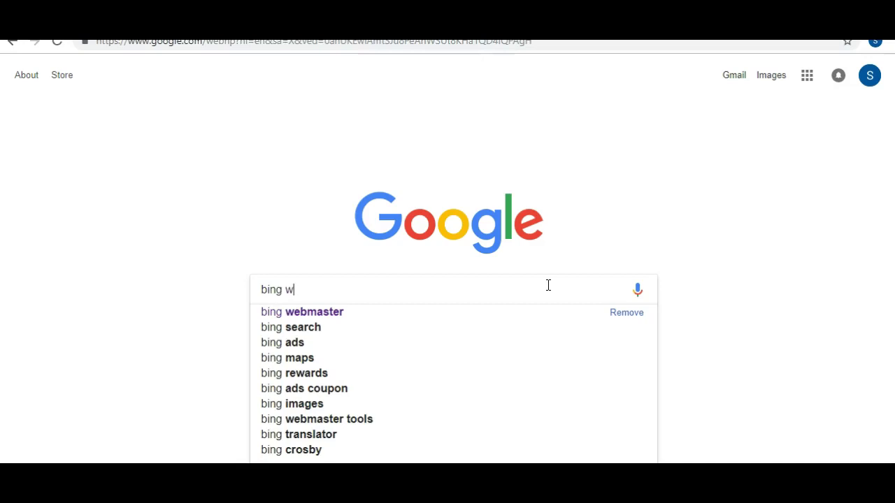
pyautogui.write('webs')
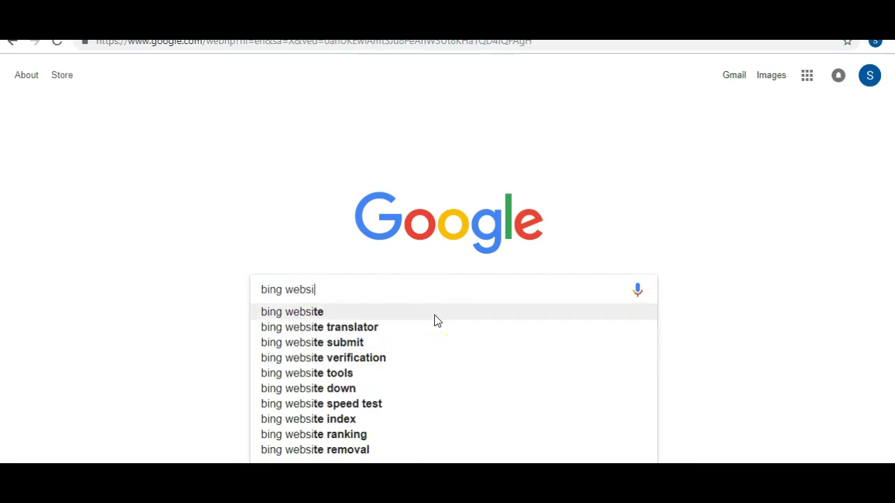
pyautogui.press('BackSpace')
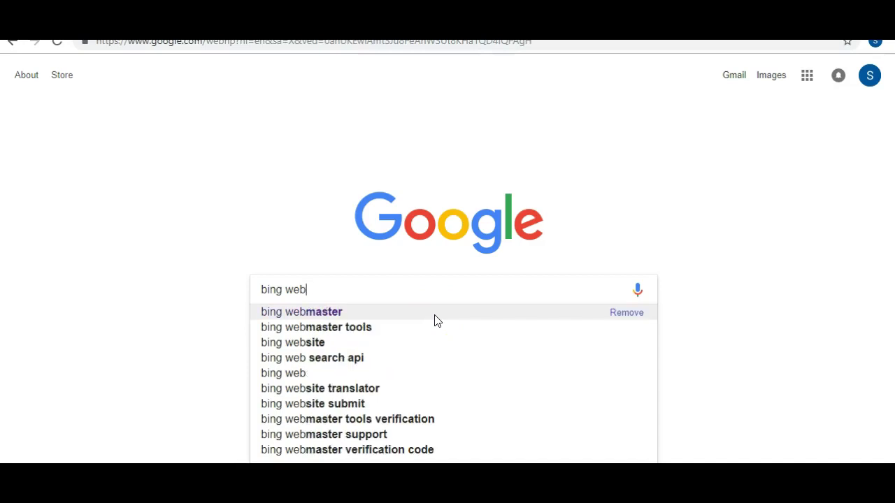
pyautogui.click(365, 336)
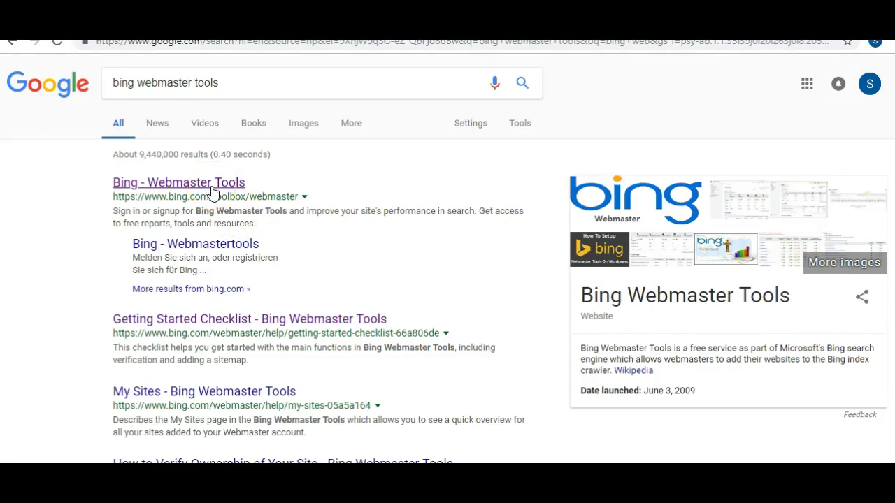
pyautogui.click(213, 186)
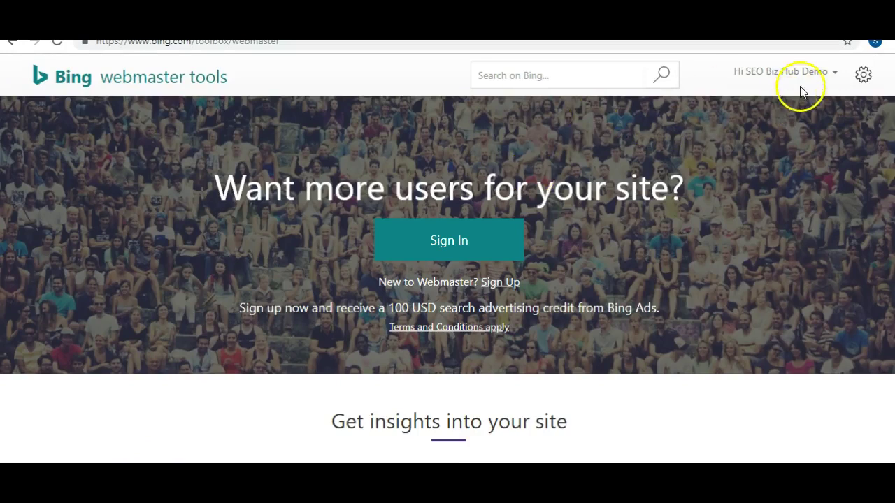
# Sign in to Bing Webmaster Tools with Google and select the site URL field on My Sites.
pyautogui.click(451, 240)
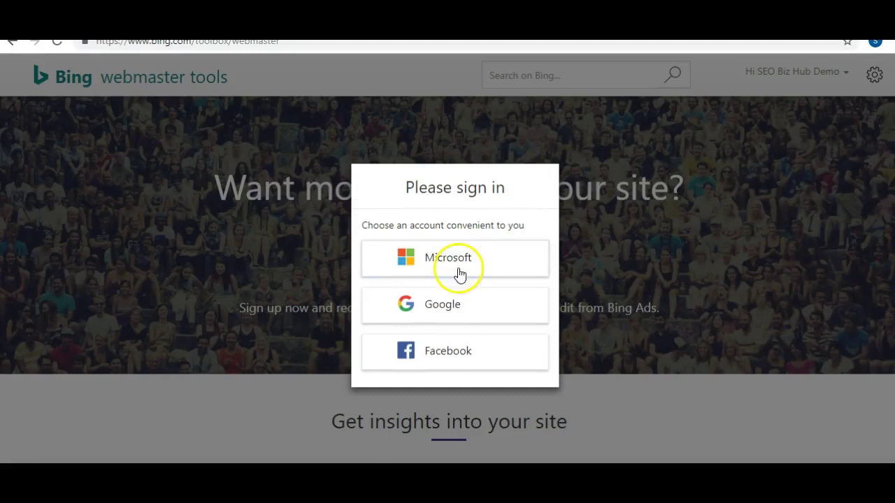
pyautogui.click(453, 310)
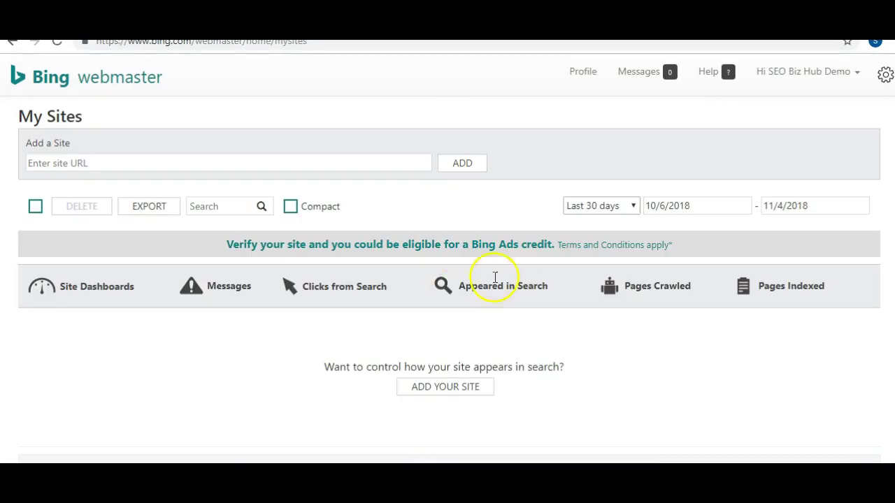
pyautogui.click(308, 160)
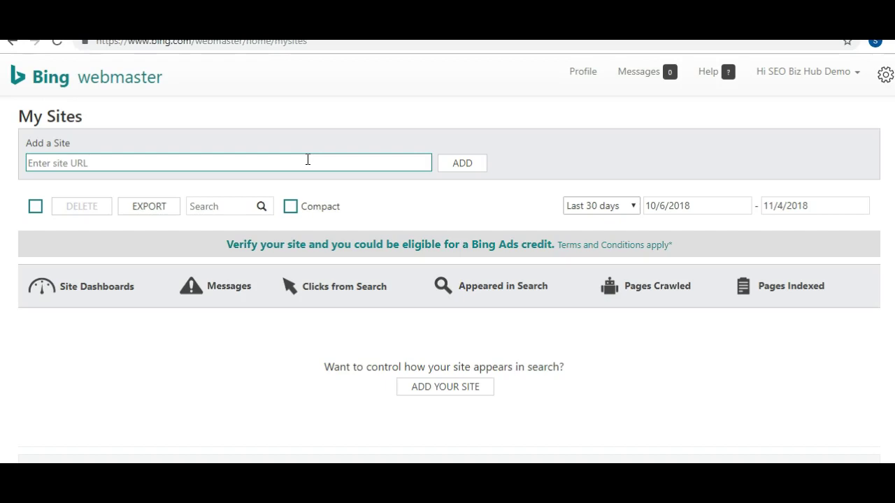
pyautogui.click(308, 160)
pyautogui.write('http://htpp://web')
pyautogui.press('BackSpace')
pyautogui.press('BackSpace')
pyautogui.press('BackSpace')
pyautogui.press('BackSpace')
pyautogui.press('BackSpace')
pyautogui.press('BackSpace')
pyautogui.press('BackSpace')
pyautogui.press('BackSpace')
pyautogui.press('BackSpace')
pyautogui.press('BackSpace')
pyautogui.press('BackSpace')
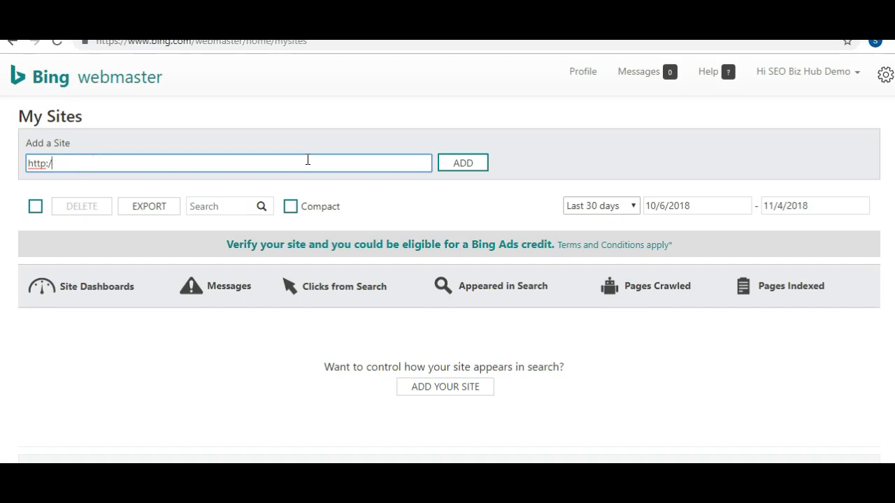
pyautogui.write('/')
pyautogui.write('seobizhubdemo')
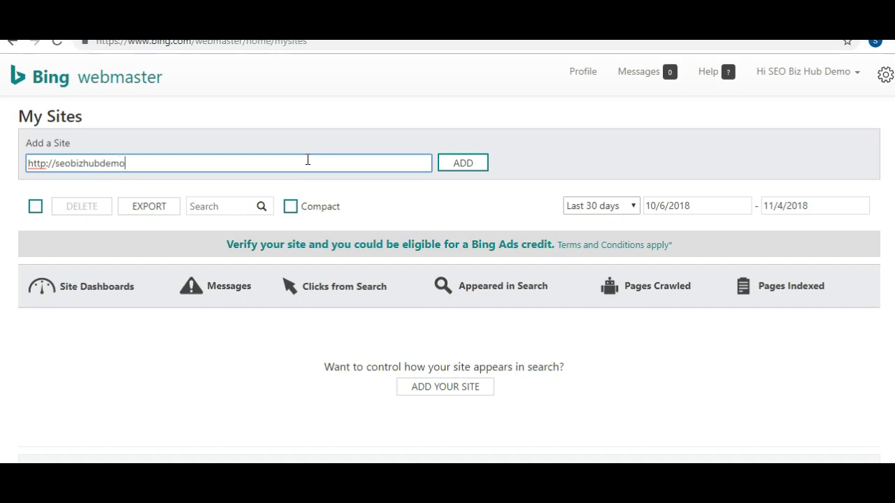
pyautogui.write('.com')
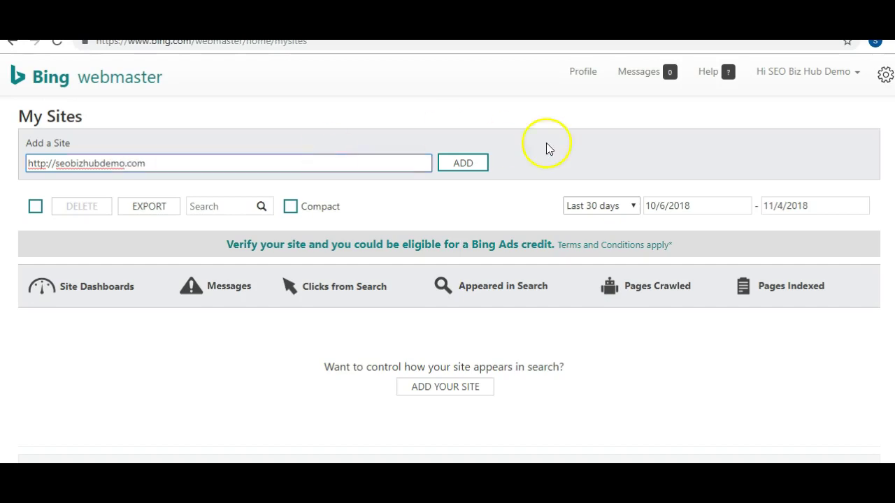
pyautogui.click(479, 166)
pyautogui.click(237, 198)
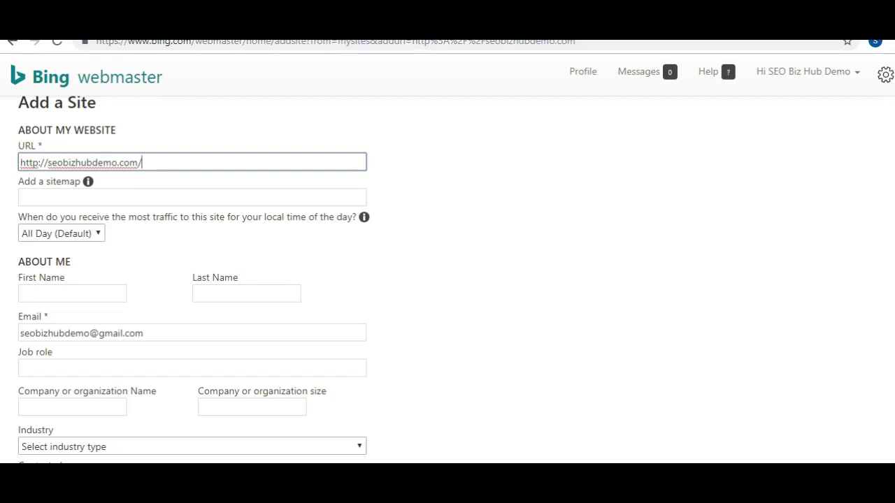
pyautogui.scroll(-3, 192, 280)
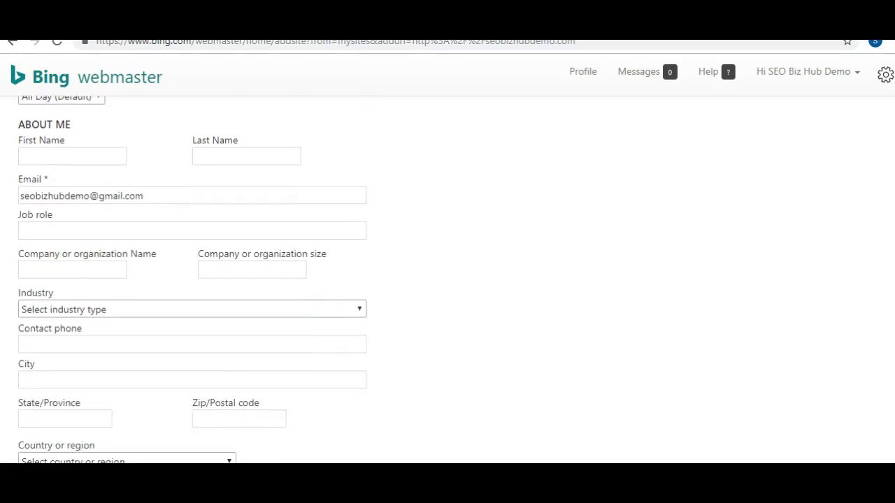
pyautogui.click(91, 158)
pyautogui.click(203, 154)
pyautogui.click(120, 155)
pyautogui.click(238, 156)
pyautogui.click(74, 158)
pyautogui.click(226, 158)
pyautogui.click(136, 192)
pyautogui.click(141, 236)
pyautogui.click(110, 194)
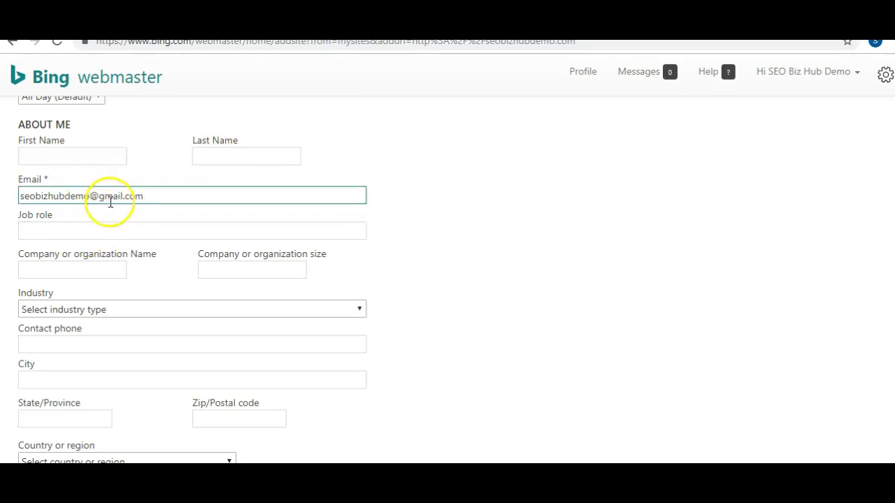
pyautogui.click(60, 215)
pyautogui.click(82, 263)
pyautogui.click(93, 246)
pyautogui.click(90, 236)
pyautogui.click(95, 269)
pyautogui.click(253, 264)
pyautogui.click(379, 250)
pyautogui.scroll(-2, 891, 251)
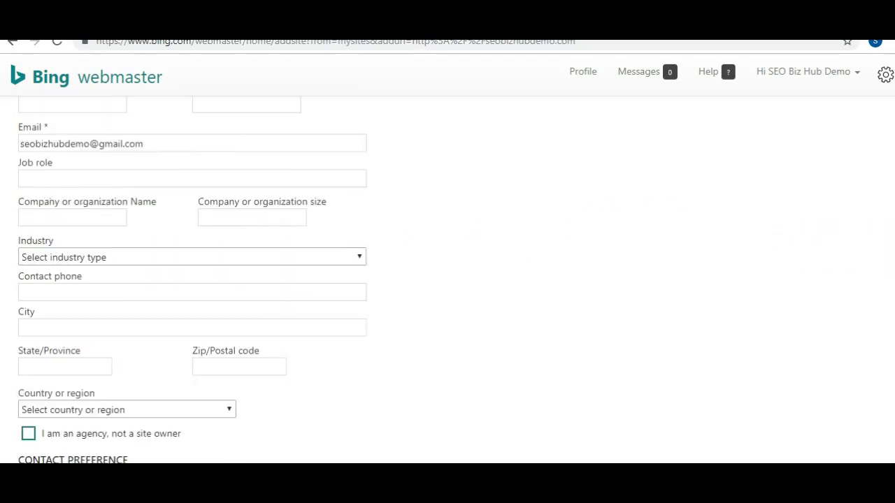
pyautogui.click(354, 213)
pyautogui.click(353, 215)
pyautogui.click(225, 248)
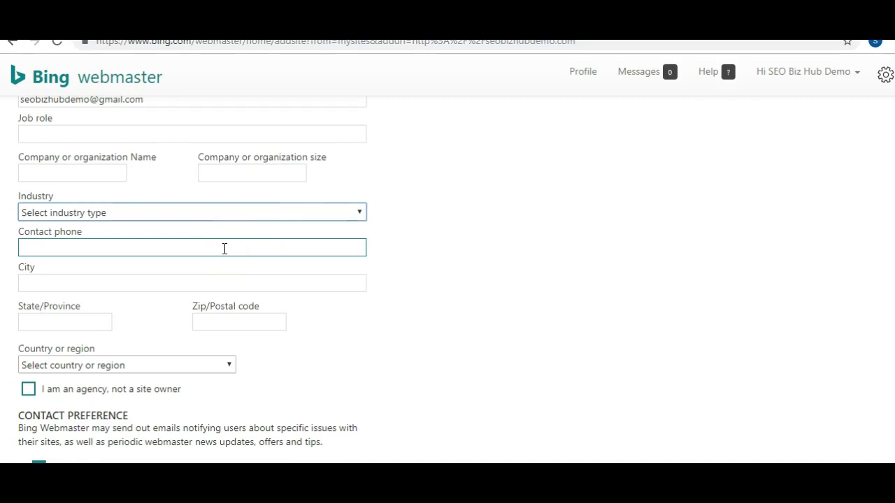
pyautogui.click(254, 204)
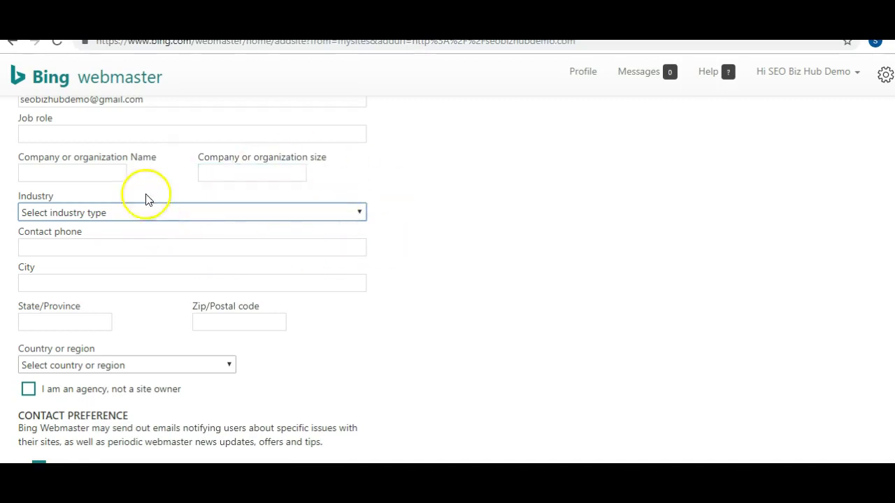
pyautogui.click(168, 282)
pyautogui.click(163, 365)
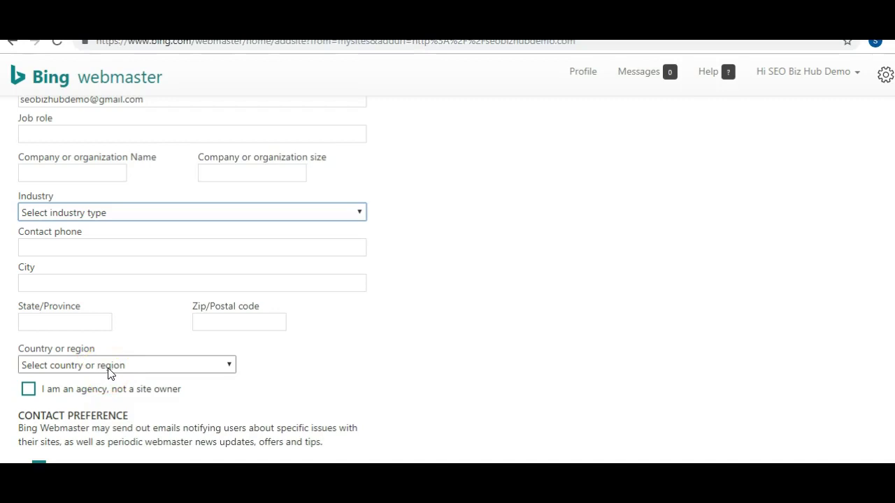
pyautogui.scroll(-1, 772, 312)
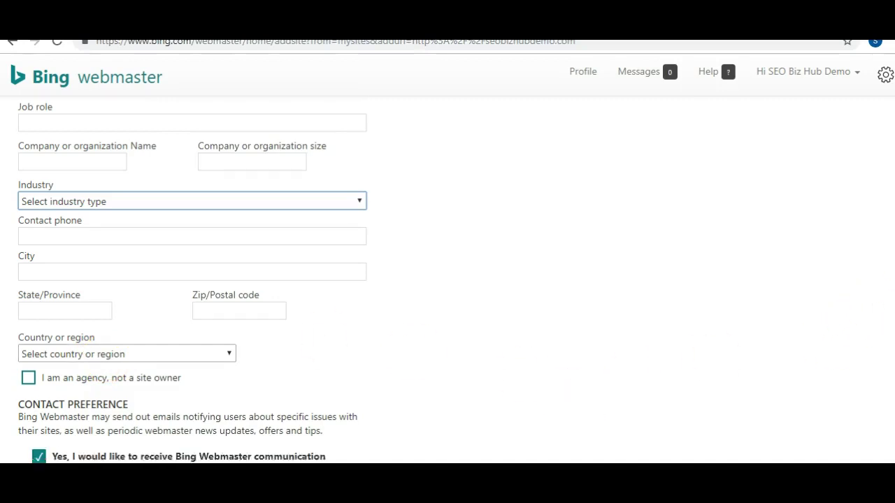
pyautogui.click(165, 284)
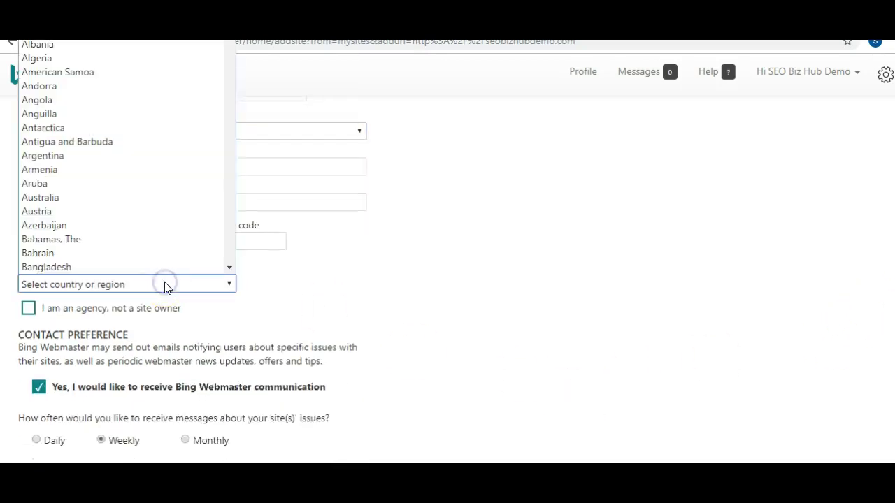
pyautogui.moveTo(225, 47)
pyautogui.mouseDown()
pyautogui.moveTo(224, 91)
pyautogui.moveTo(221, 60)
pyautogui.mouseUp()
pyautogui.click(557, 284)
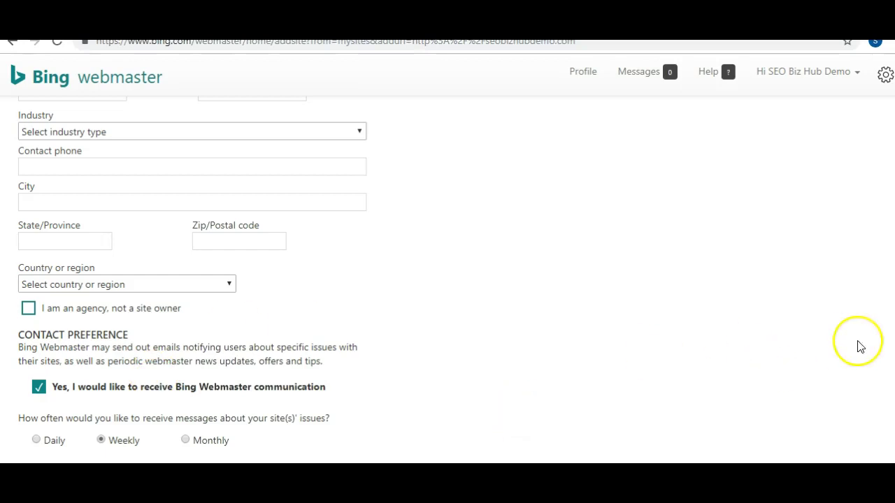
pyautogui.scroll(-1, 193, 279)
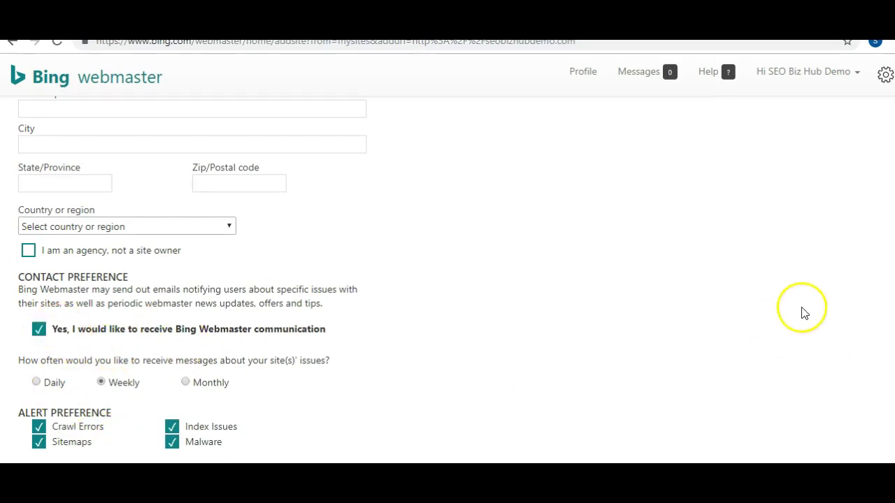
pyautogui.scroll(-1, 192, 280)
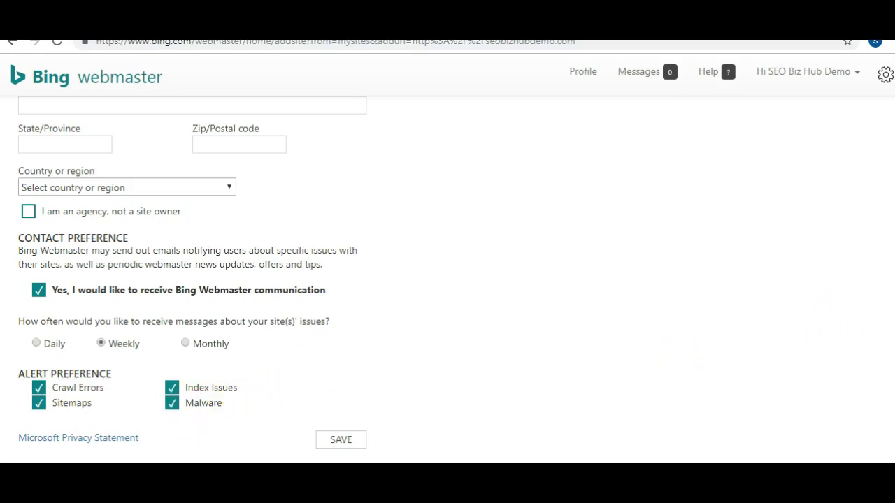
pyautogui.scroll(2, 193, 278)
pyautogui.scroll(3, 193, 279)
pyautogui.scroll(1, 193, 280)
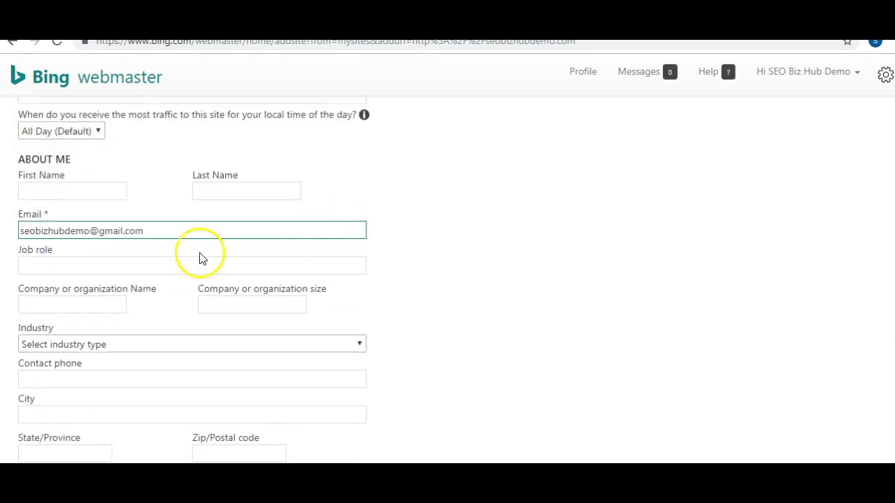
# Enter the contact's first and last name and set the job role to Webmaster.
pyautogui.click(82, 196)
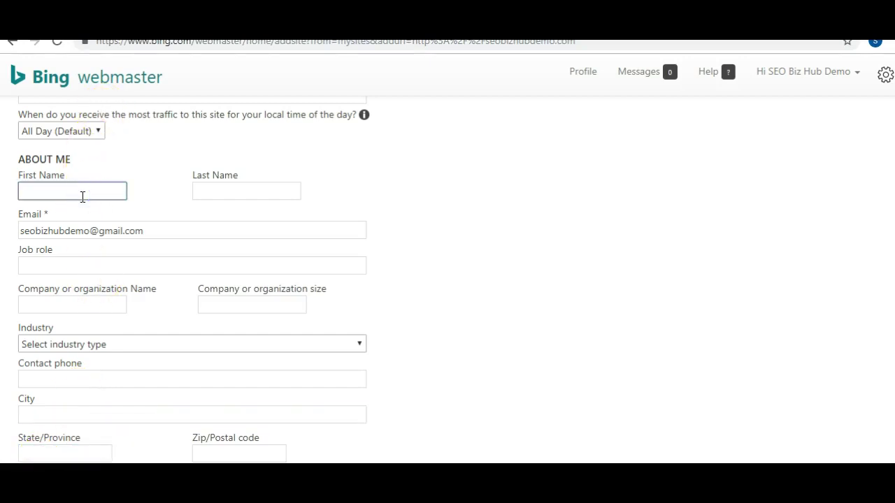
pyautogui.click(216, 190)
pyautogui.write('Johnson')
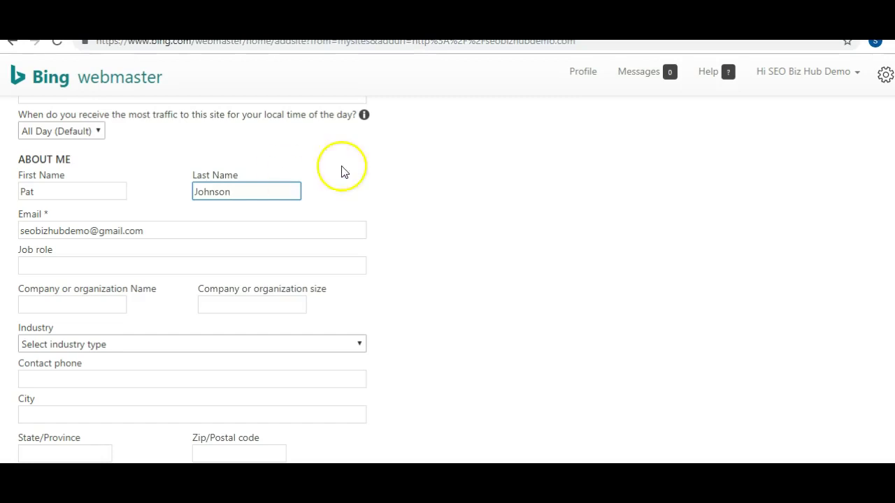
pyautogui.click(128, 262)
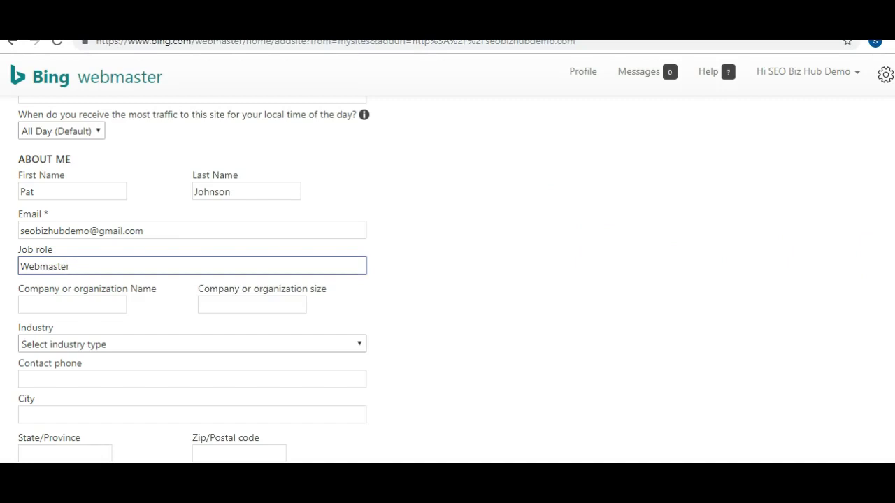
# Fill in company name WebSter, company size 1, and start the contact phone number.
pyautogui.scroll(-2, 192, 279)
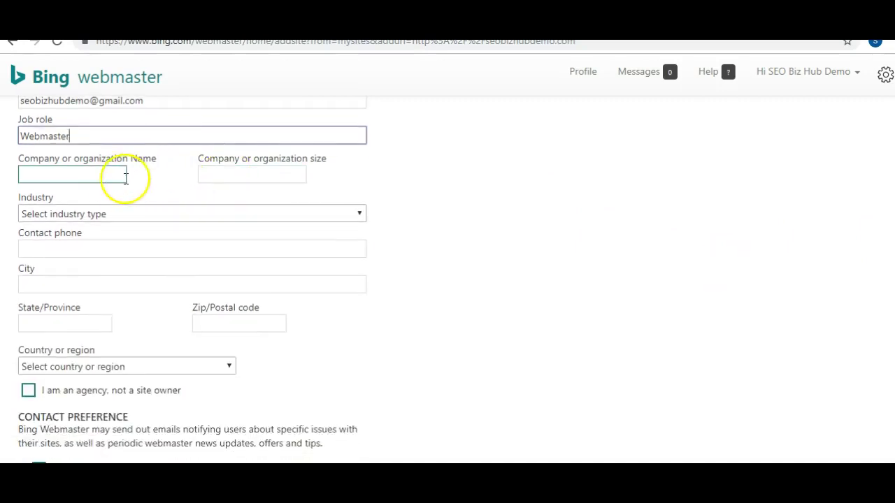
pyautogui.click(111, 176)
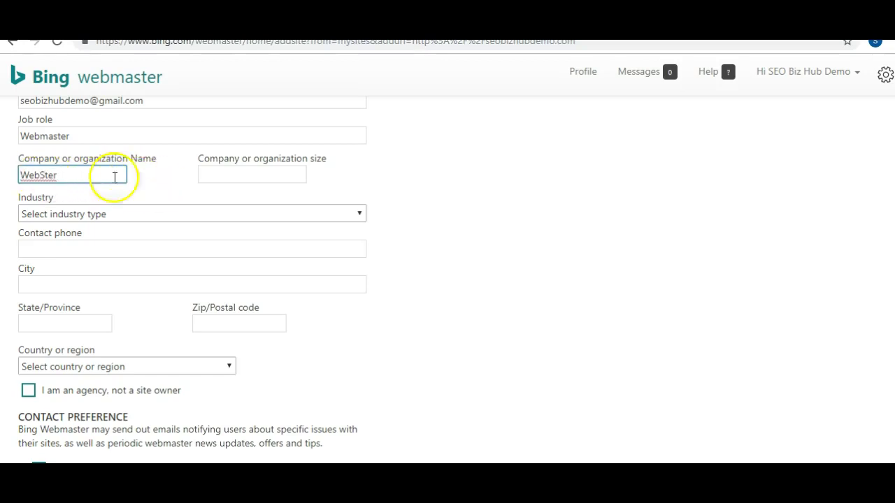
pyautogui.click(282, 169)
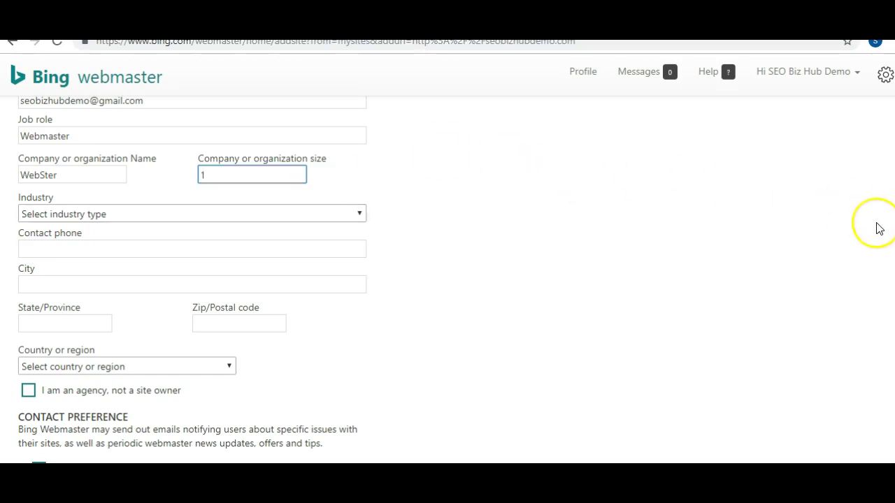
pyautogui.scroll(-1, 192, 279)
pyautogui.click(230, 209)
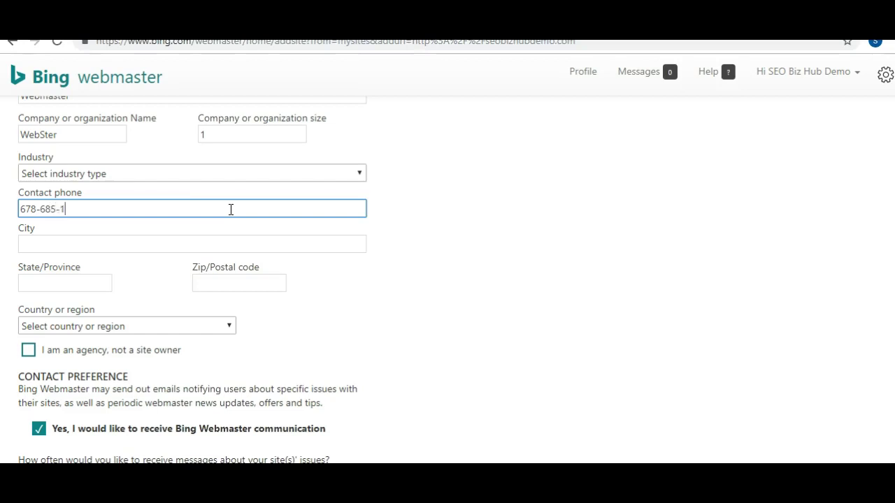
# Fill in the city, state/province and postal code fields of the contact address.
pyautogui.click(174, 241)
pyautogui.write('Atlanta')
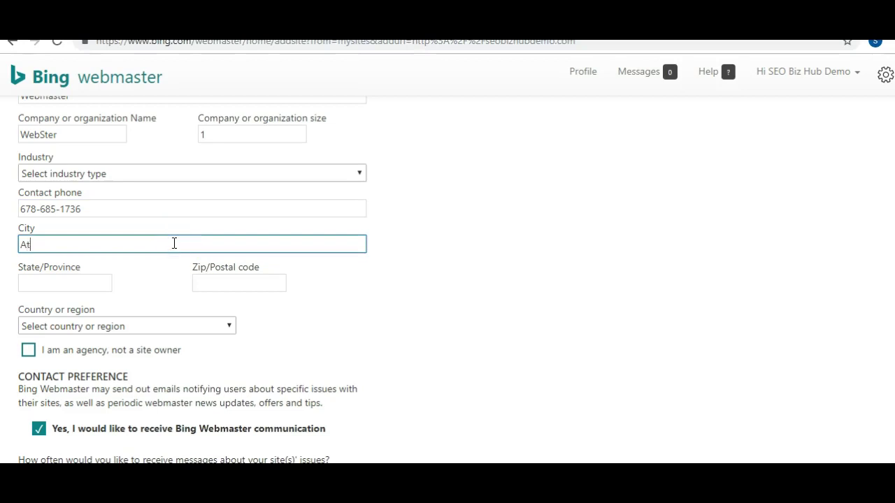
pyautogui.click(105, 282)
pyautogui.write('N')
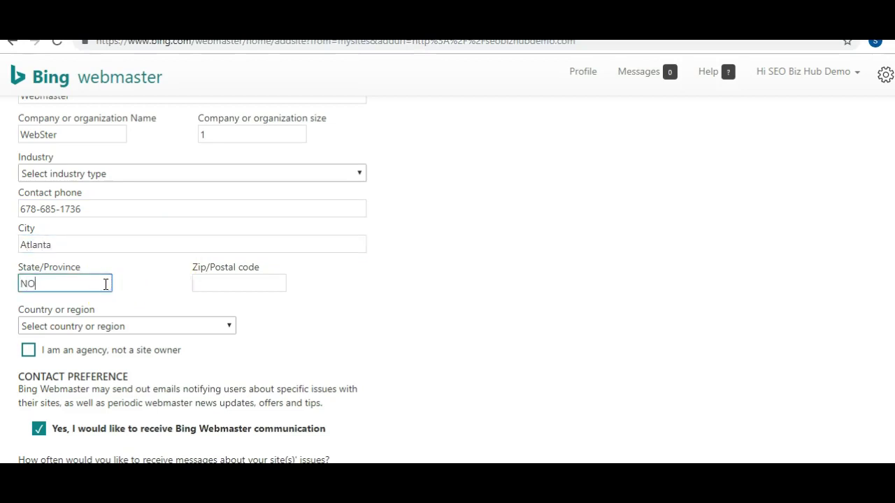
pyautogui.write('O')
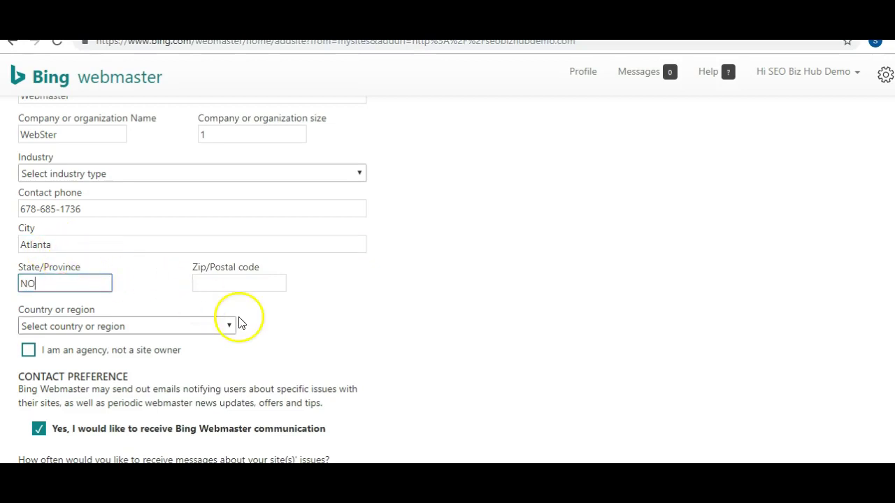
pyautogui.click(254, 282)
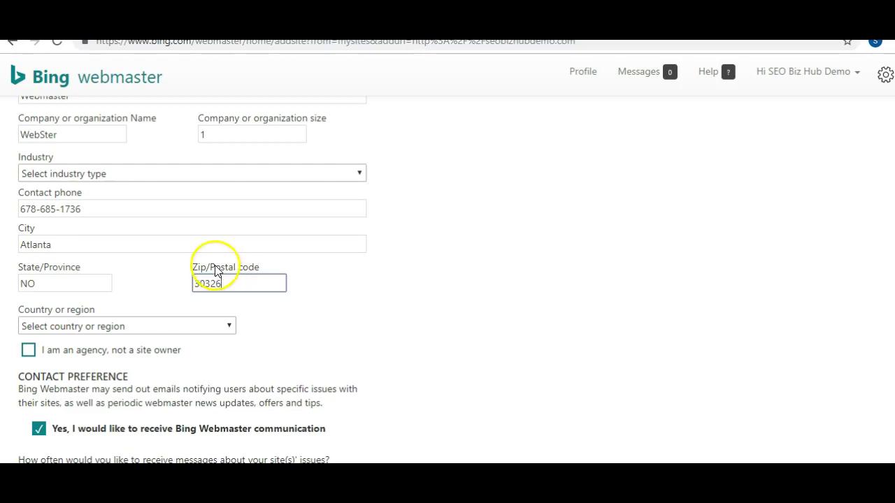
# Set the country to United States and scroll to the bottom of the form.
pyautogui.click(208, 326)
pyautogui.press('u')
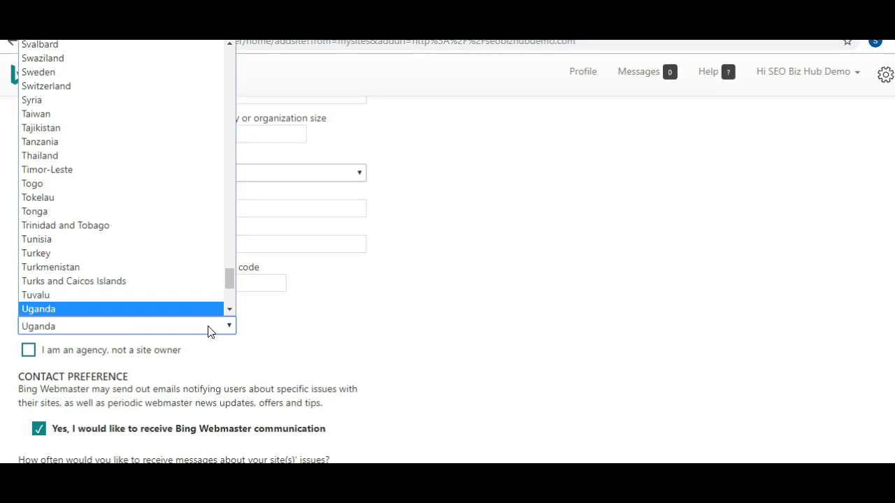
pyautogui.click(229, 314)
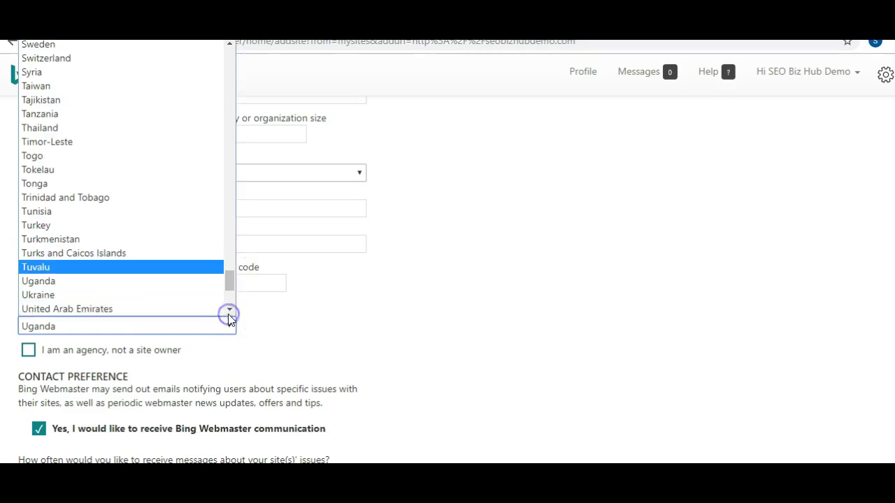
pyautogui.scroll(-7, 234, 312)
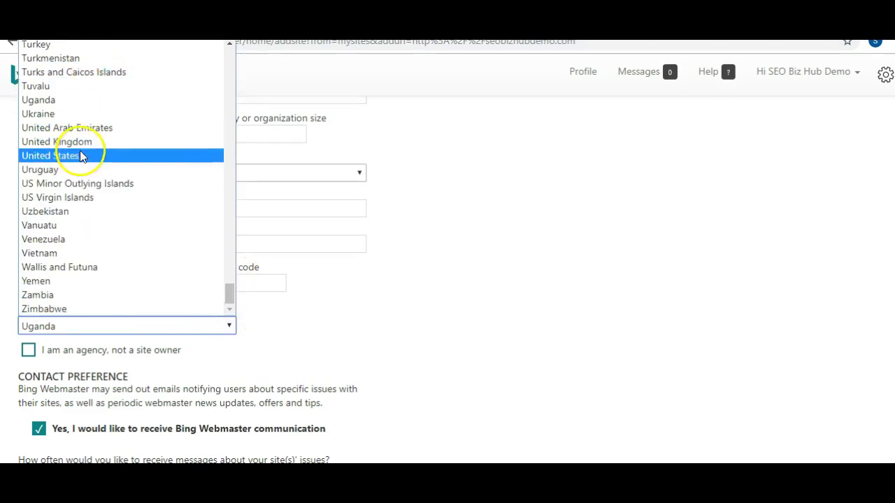
pyautogui.click(81, 156)
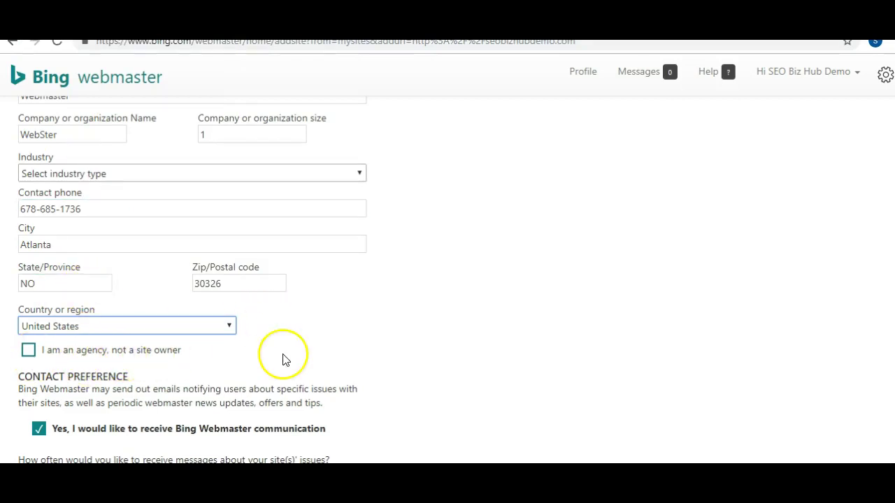
pyautogui.scroll(-2, 824, 329)
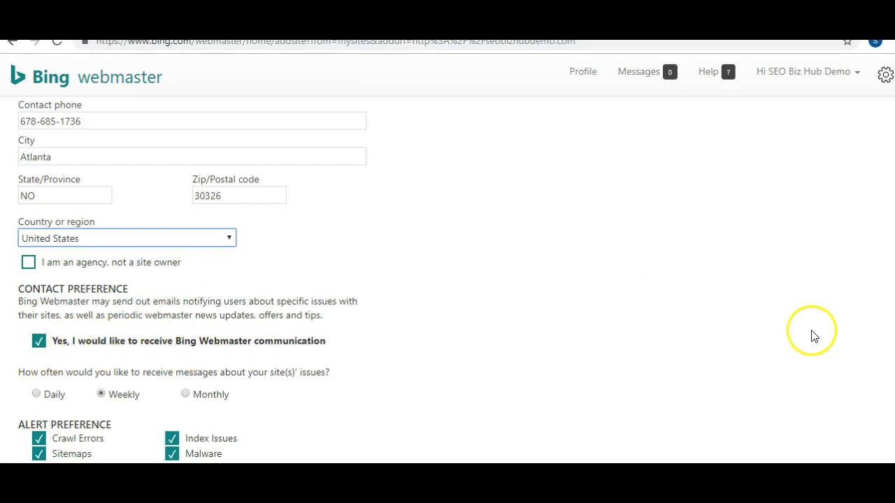
pyautogui.scroll(-1, 447, 279)
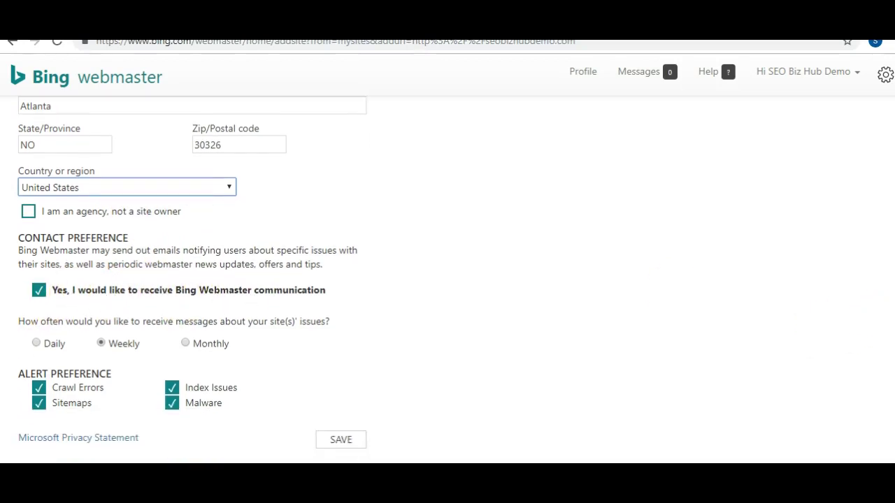
# Save the profile, then copy the msvalidate.01 meta tag from the verification page.
pyautogui.click(342, 438)
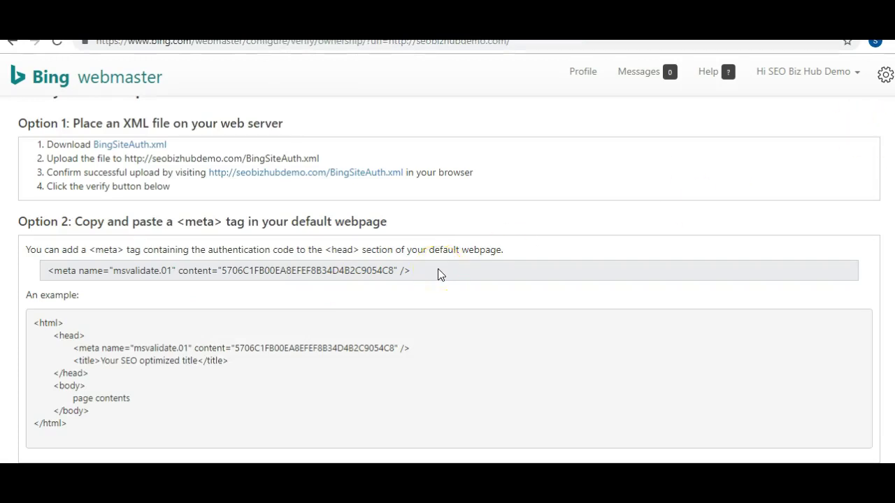
pyautogui.moveTo(432, 271); pyautogui.dragTo(67, 269)
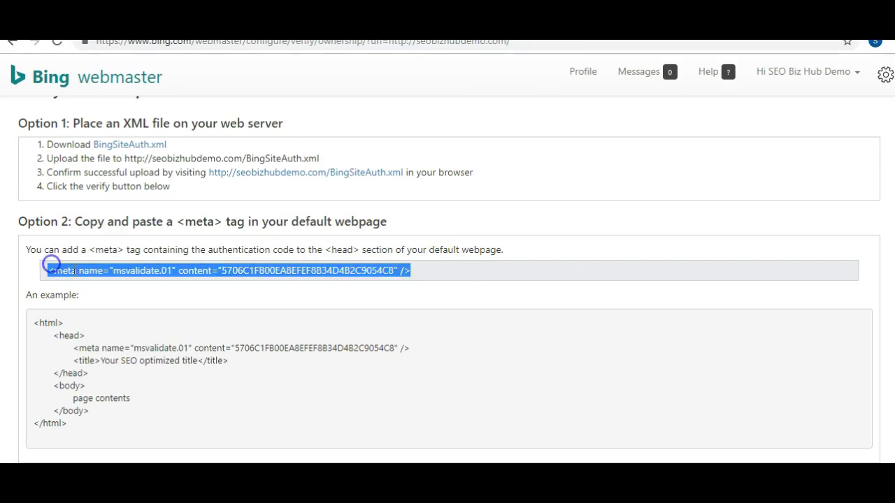
pyautogui.rightClick(72, 269)
pyautogui.click(101, 282)
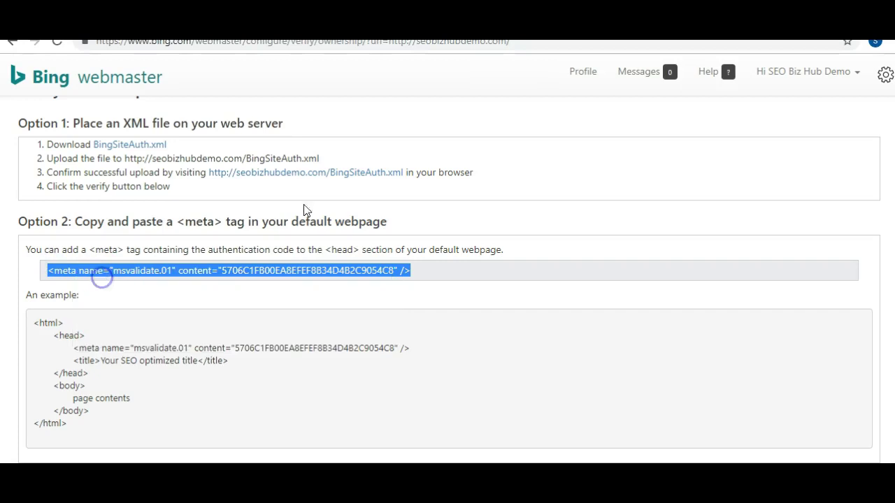
# Switch over to the WordPress dashboard tab.
pyautogui.scroll(-3, 450, 280)
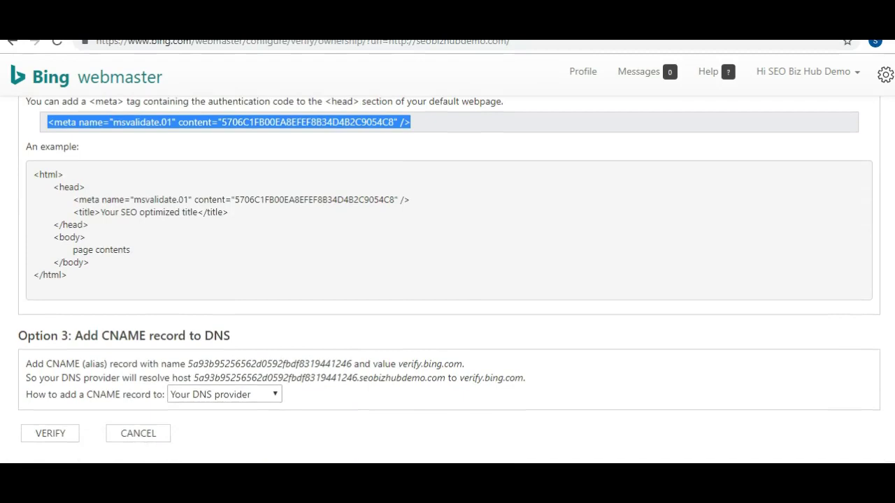
pyautogui.scroll(3, 448, 280)
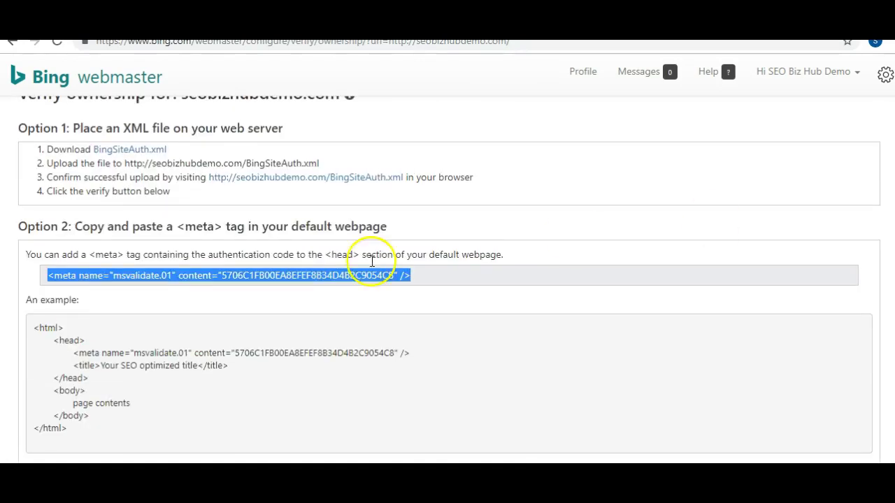
pyautogui.hotkey('ctrl', 'Tab')
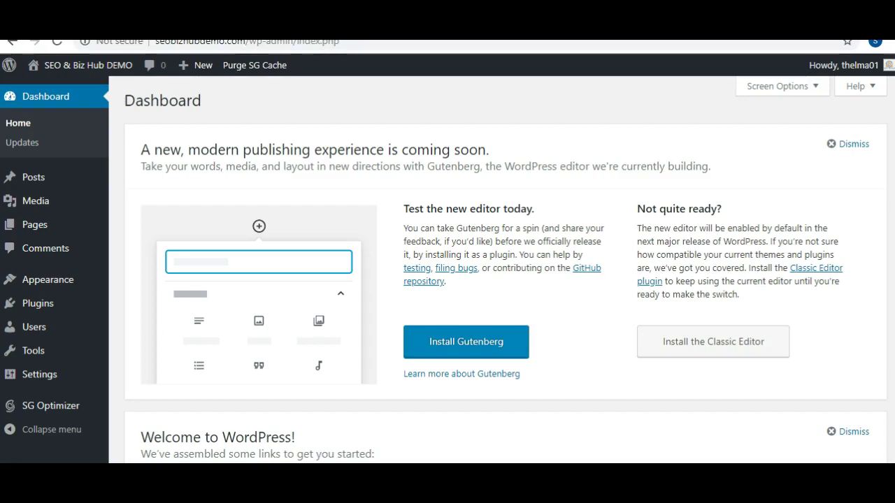
# Open Appearance > Editor for Twenty Seventeen and scroll the Theme Files list toward Theme Header.
pyautogui.scroll(-1, 503, 280)
pyautogui.scroll(-4, 505, 270)
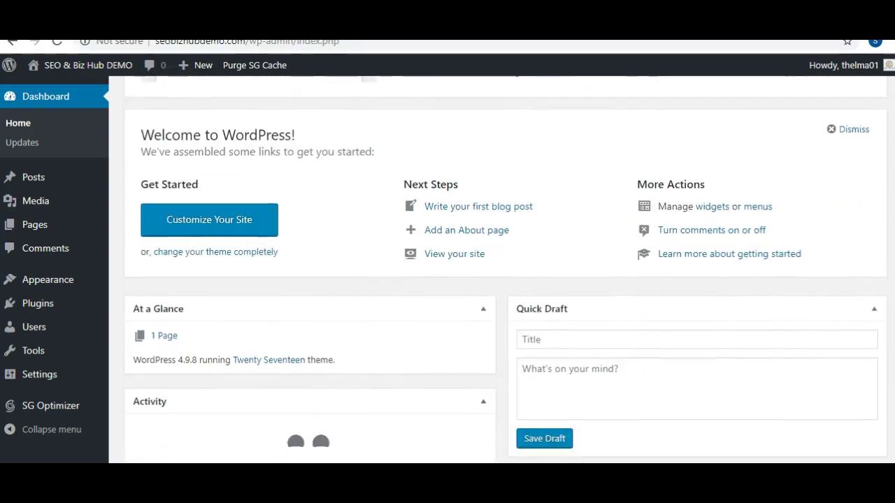
pyautogui.moveTo(62, 283)
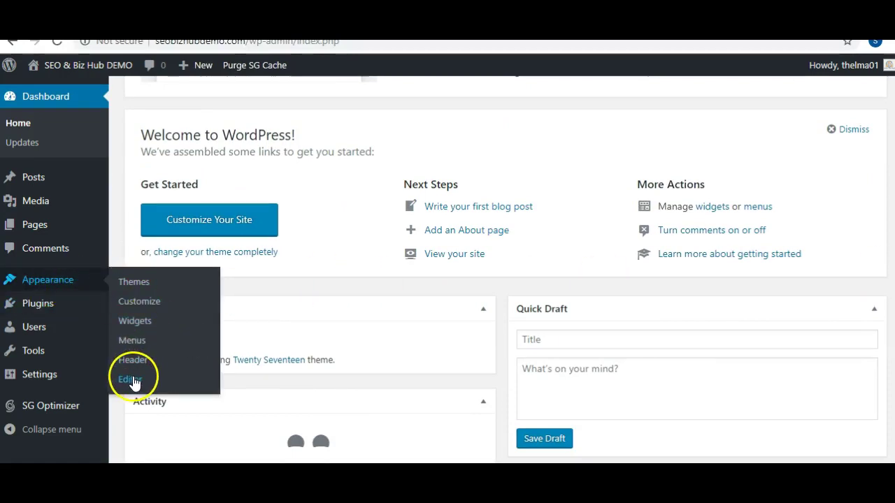
pyautogui.click(132, 380)
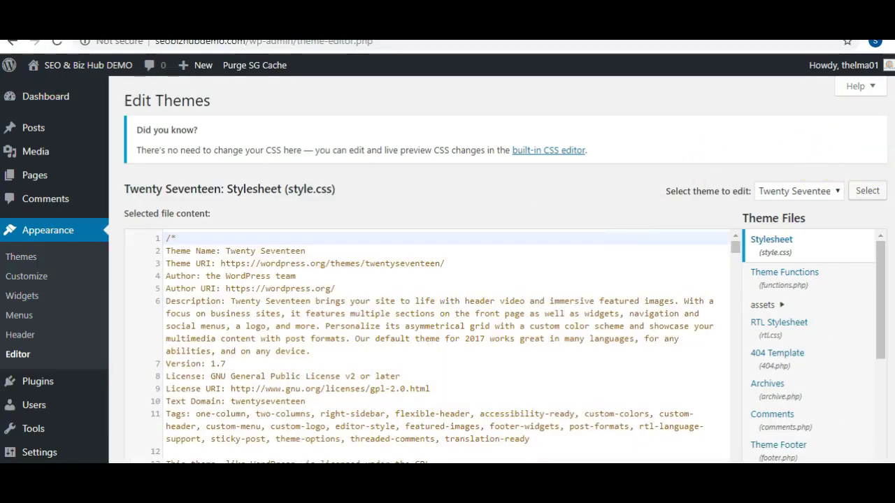
pyautogui.scroll(-2, 884, 229)
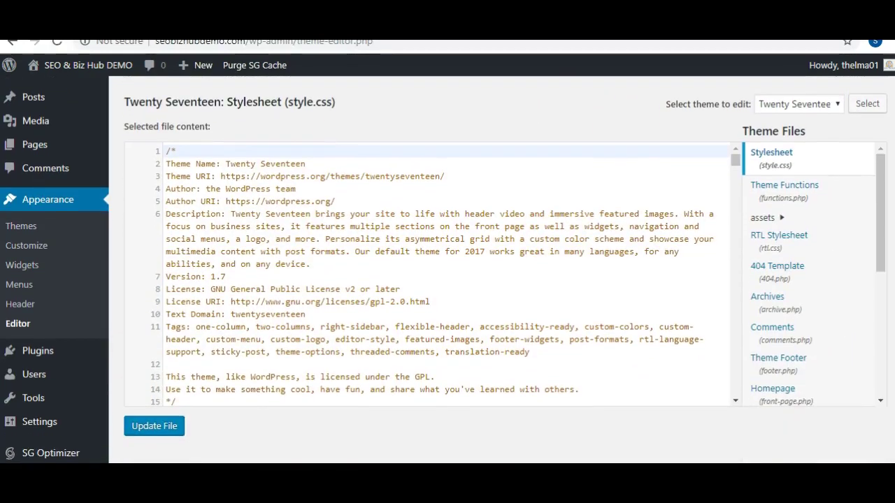
pyautogui.moveTo(884, 229); pyautogui.dragTo(881, 273)
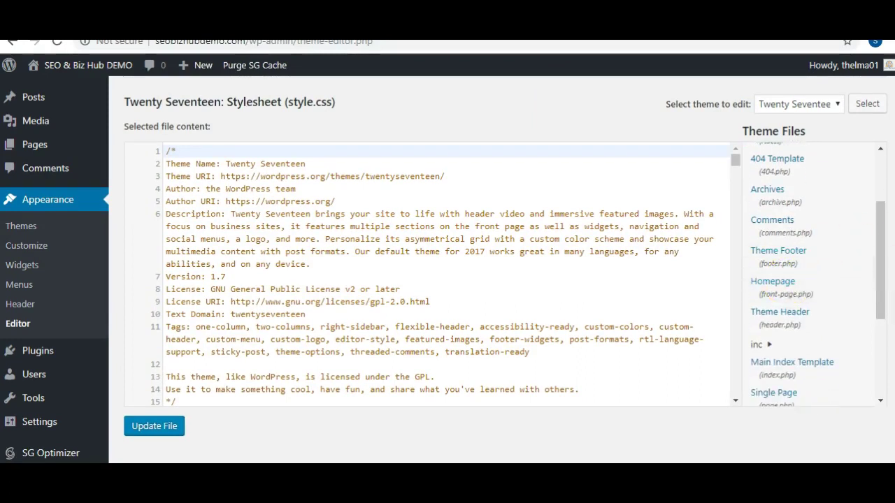
# Open header.php and add blank lines after the Google verification tag in the head section.
pyautogui.click(788, 319)
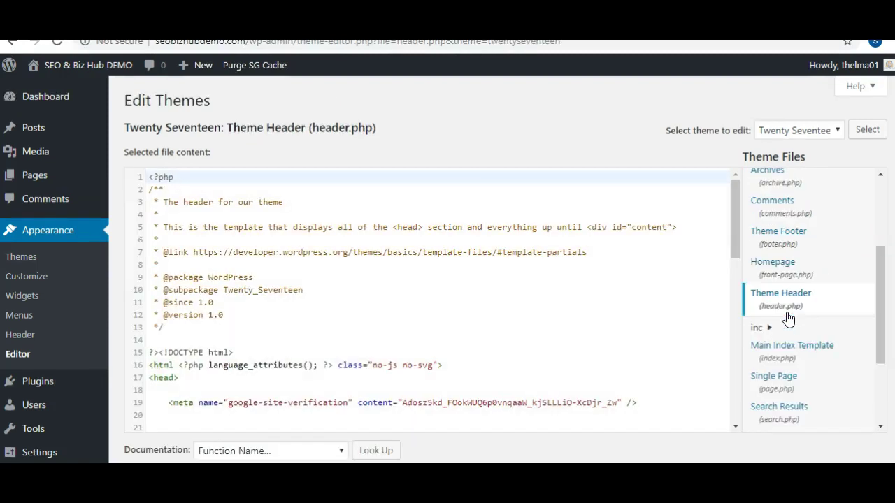
pyautogui.moveTo(737, 214); pyautogui.dragTo(735, 267)
pyautogui.moveTo(184, 289); pyautogui.dragTo(150, 292)
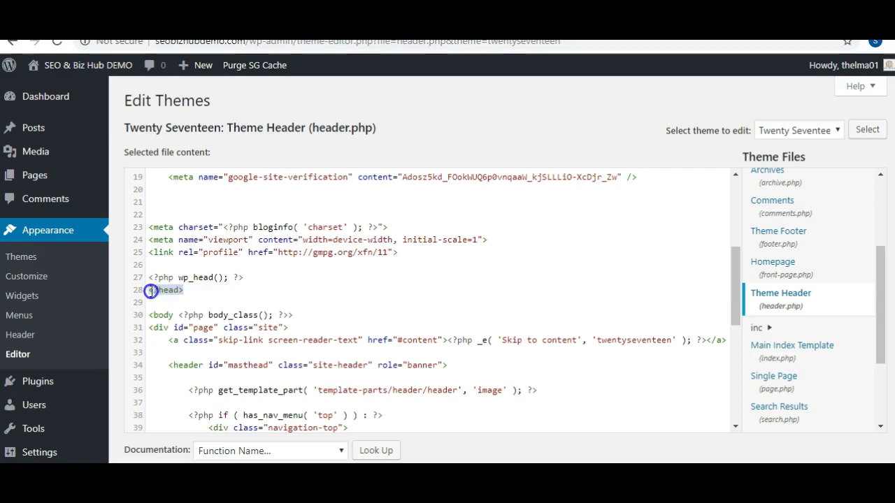
pyautogui.click(185, 290)
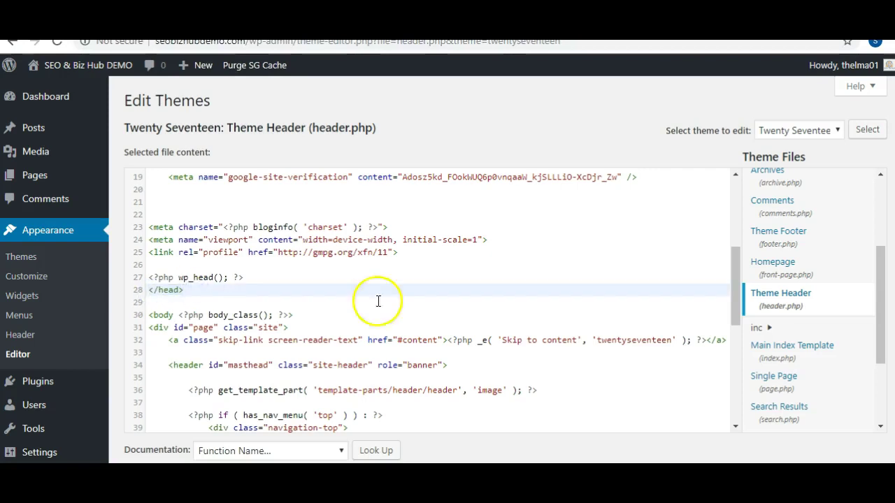
pyautogui.moveTo(733, 294); pyautogui.dragTo(732, 265)
pyautogui.click(202, 272)
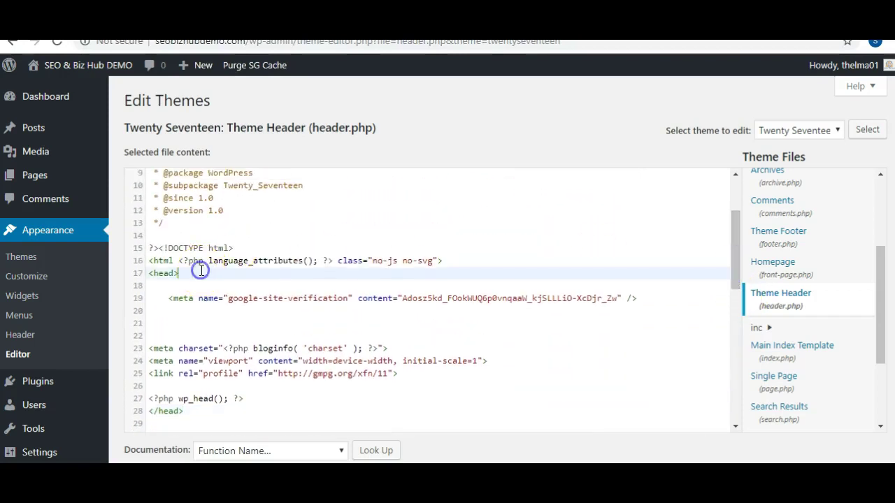
pyautogui.click(656, 300)
pyautogui.press('Return')
pyautogui.press('Return')
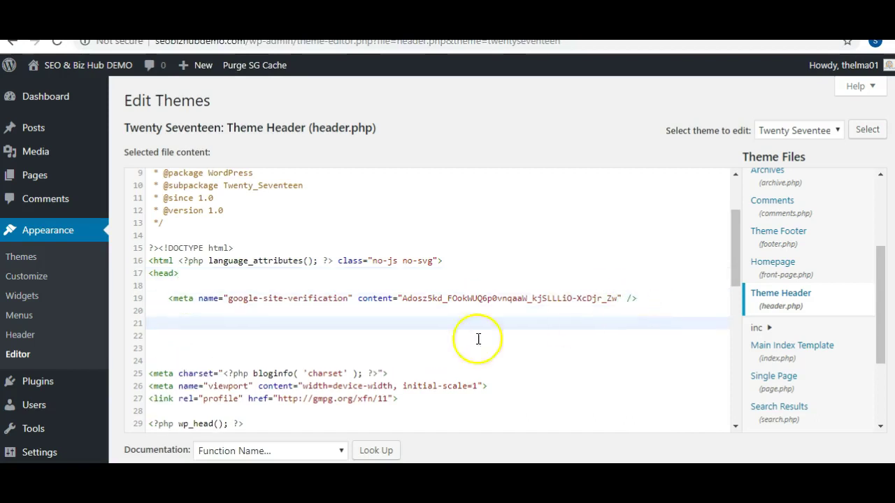
# Paste the Bing msvalidate.01 meta tag on line 22 and save header.php.
pyautogui.click(172, 336)
pyautogui.rightClick(207, 334)
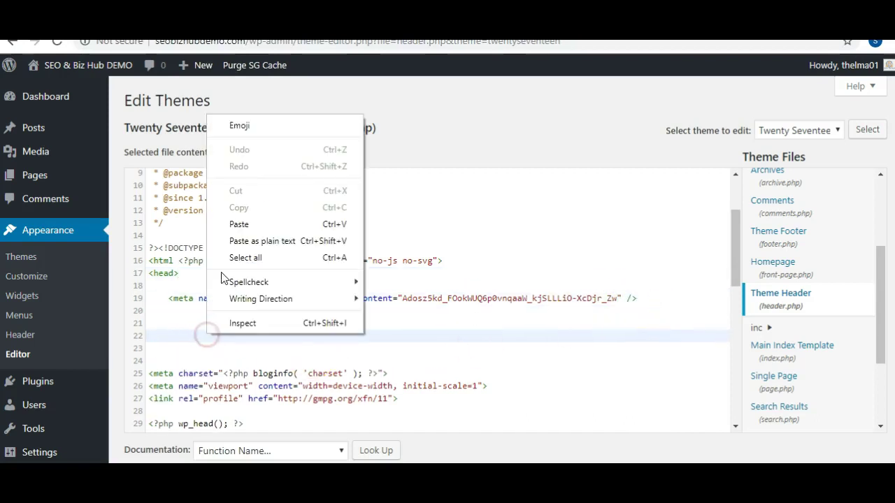
pyautogui.click(241, 224)
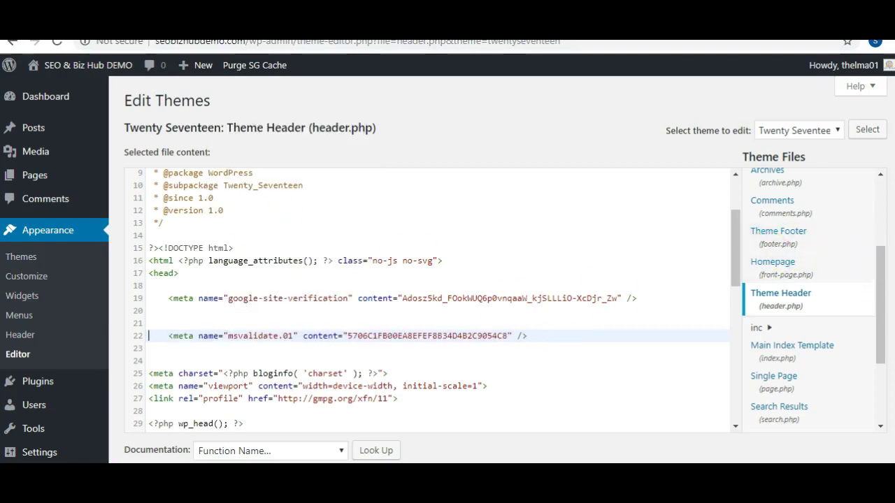
pyautogui.scroll(-2, 867, 308)
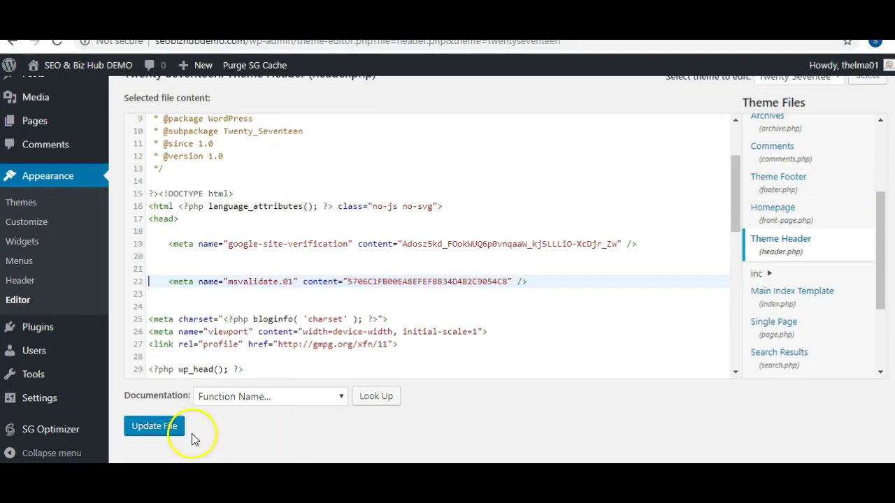
pyautogui.click(166, 433)
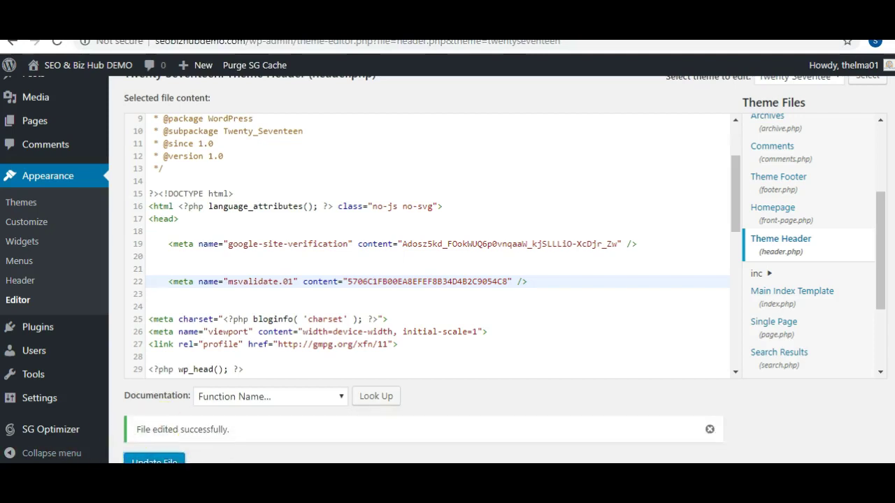
# Run VERIFY for seobizhubdemo.com in Bing and review the XML, meta tag and DNS errors.
pyautogui.hotkey('ctrl', 'Tab')
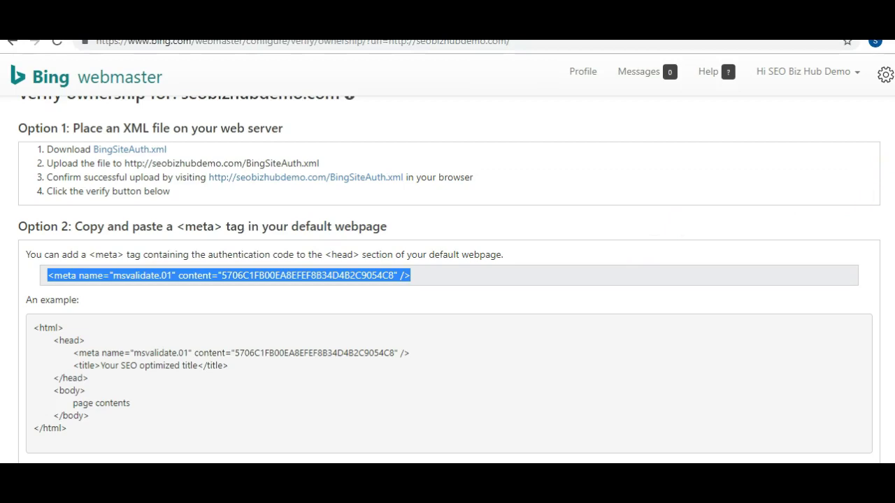
pyautogui.scroll(-3, 448, 279)
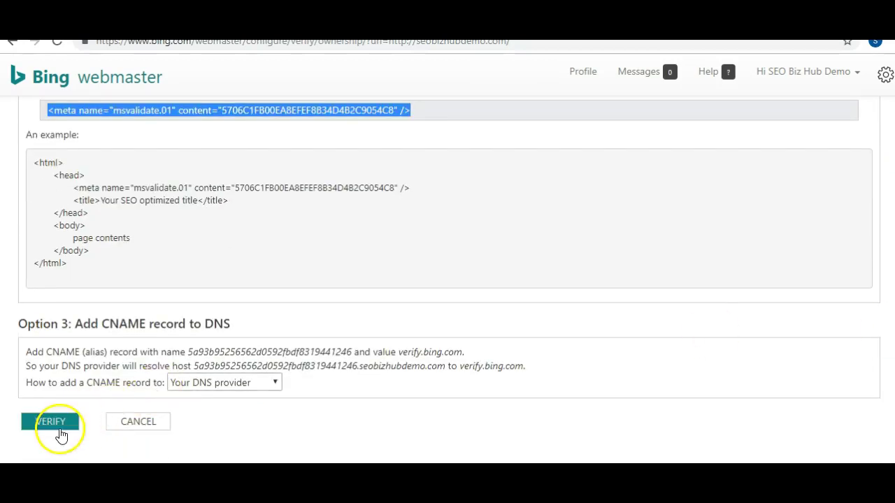
pyautogui.click(55, 427)
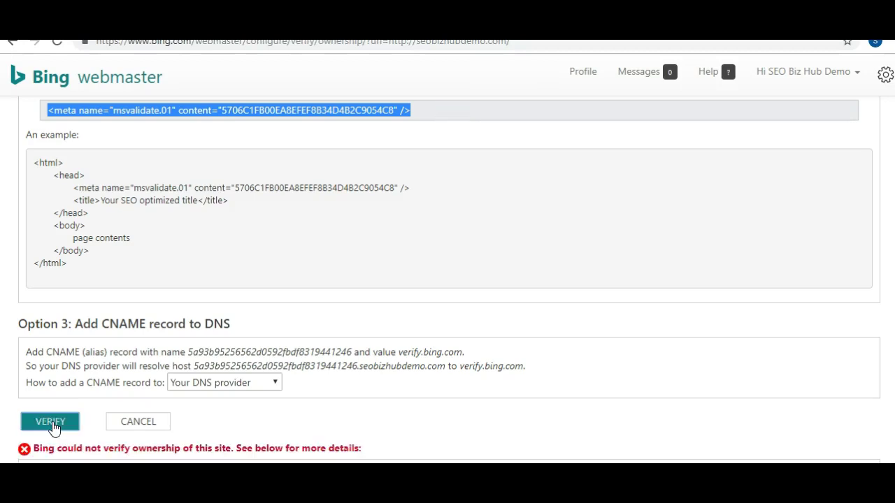
pyautogui.scroll(-1, 863, 314)
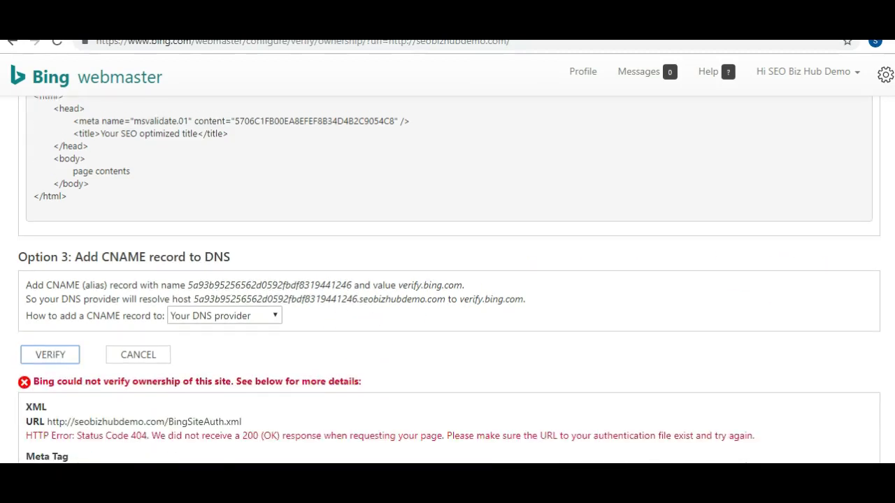
pyautogui.scroll(-1, 450, 280)
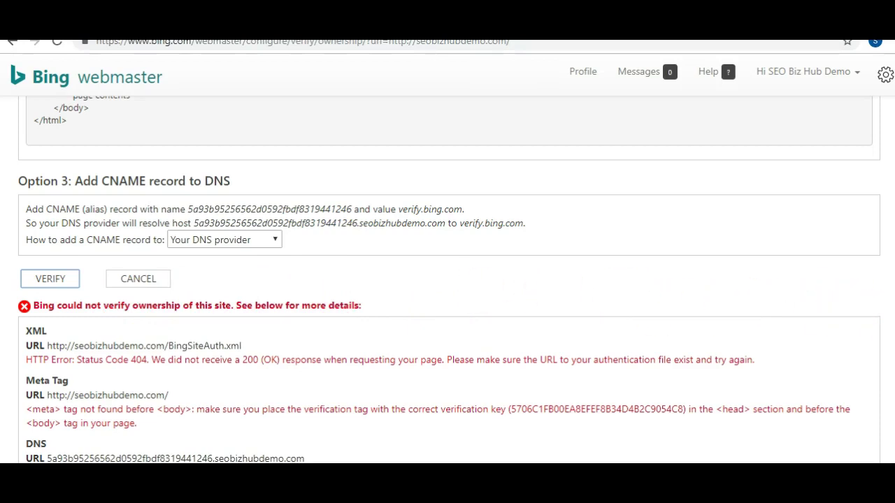
pyautogui.scroll(-1, 448, 280)
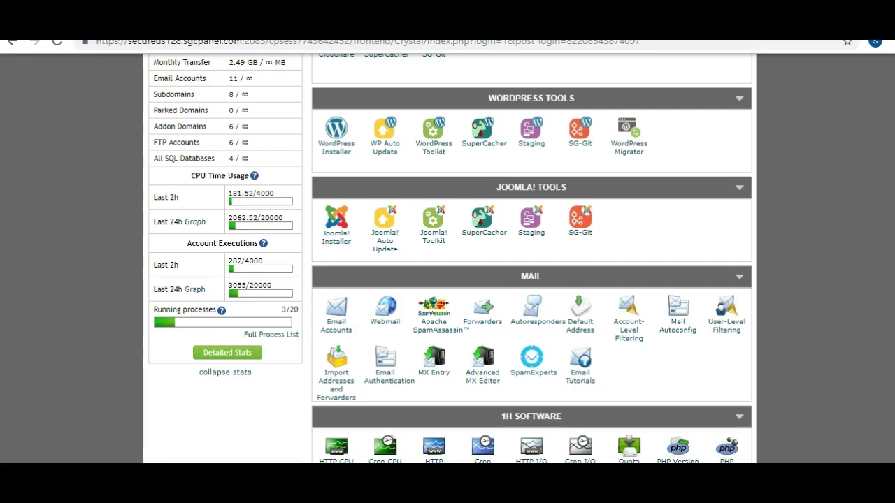
# Open cPanel File Manager at seobizhubdemo.com's document root, then return to the Bing tab.
pyautogui.scroll(-3, 410, 320)
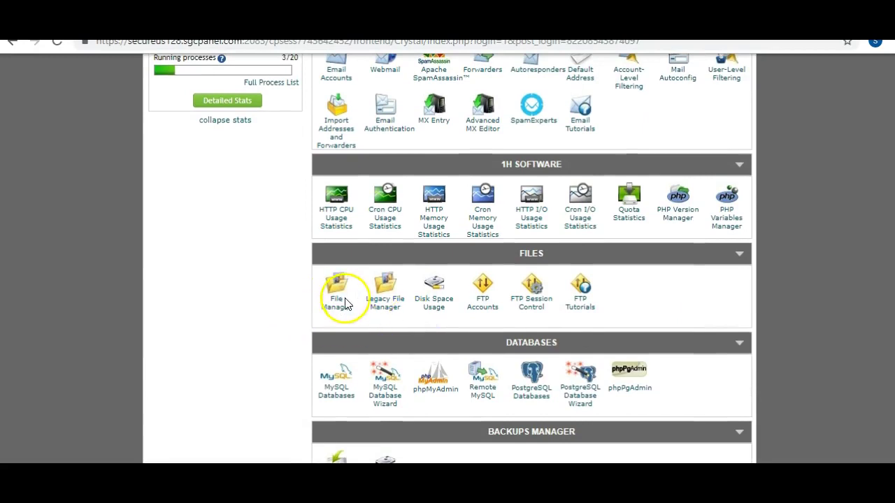
pyautogui.click(336, 297)
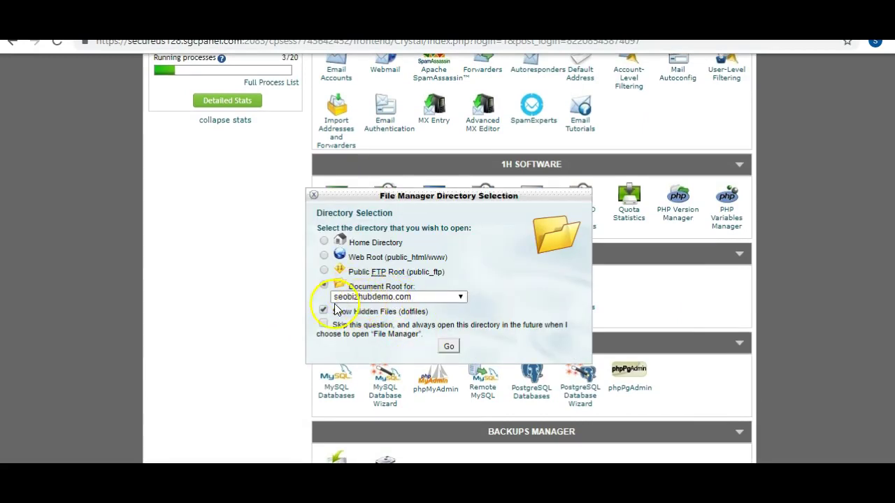
pyautogui.click(449, 346)
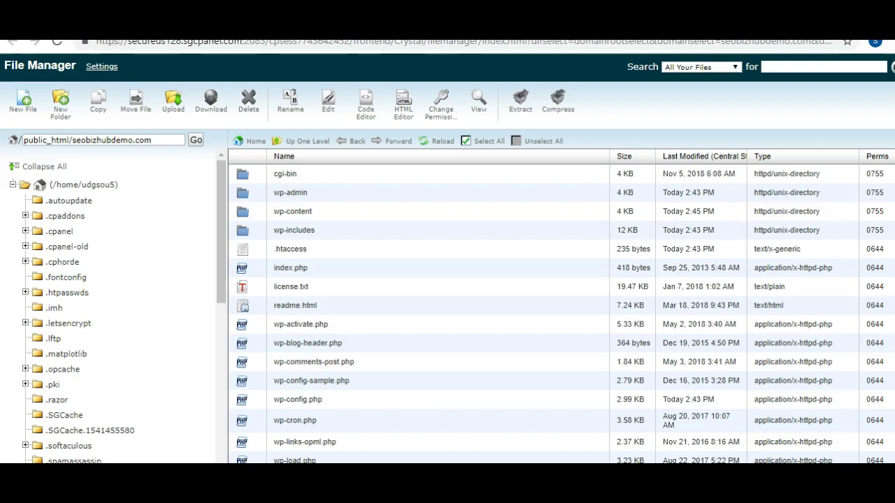
pyautogui.hotkey('ctrl', 'Tab')
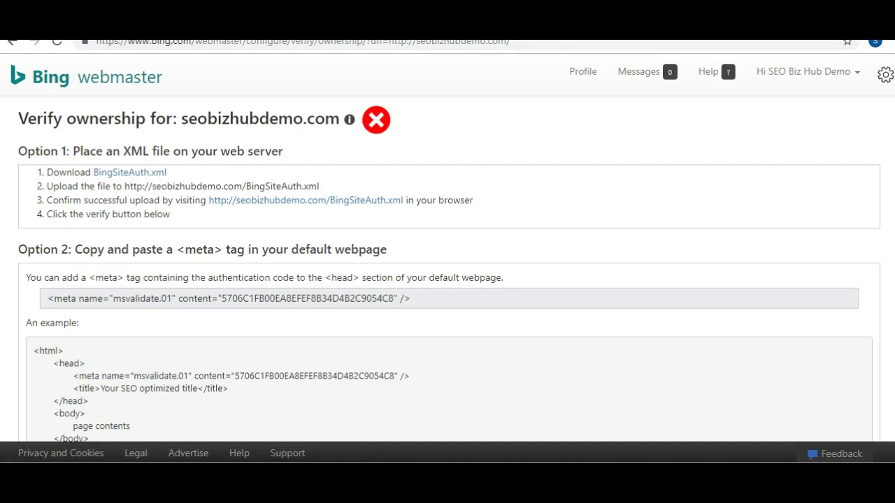
# Scroll the Verify ownership page to read the Option 1 XML file verification instructions.
pyautogui.scroll(-7, 447, 280)
pyautogui.scroll(6, 447, 279)
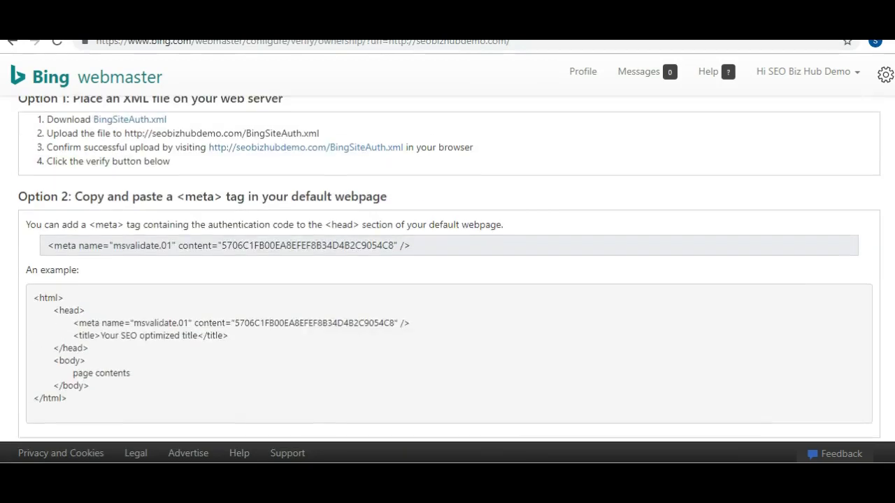
pyautogui.scroll(1, 450, 269)
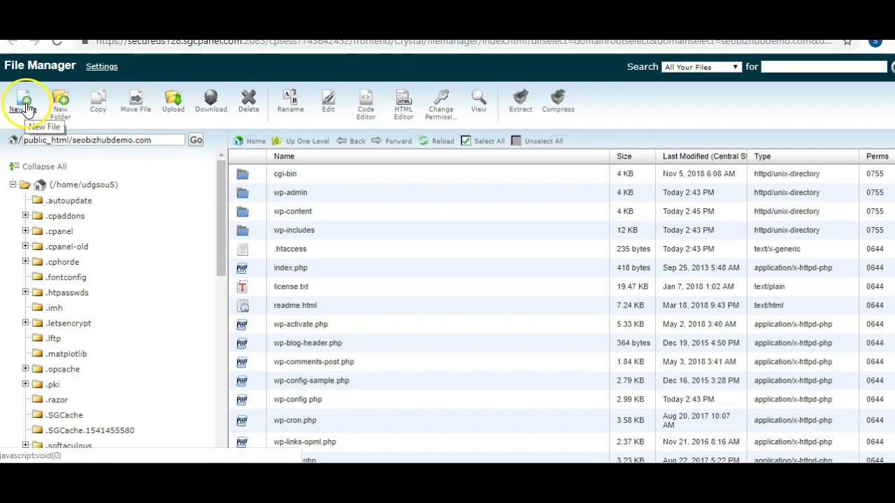
# Upload BingSiteAuth (1).xml from Downloads into the seobizhubdemo.com folder, then return to the folder listing.
pyautogui.click(176, 108)
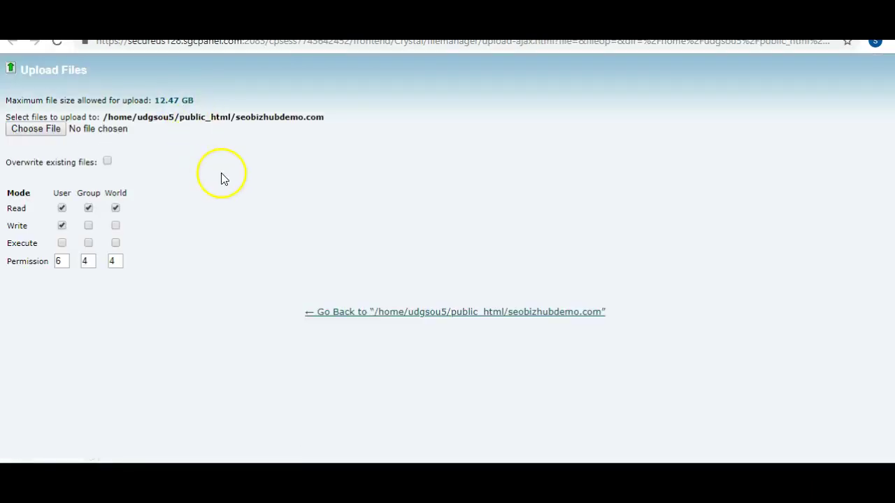
pyautogui.click(46, 130)
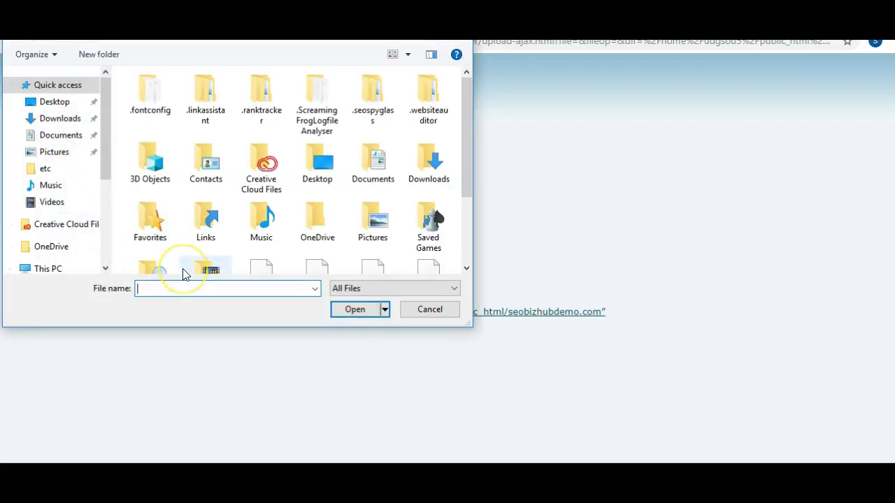
pyautogui.write('bing')
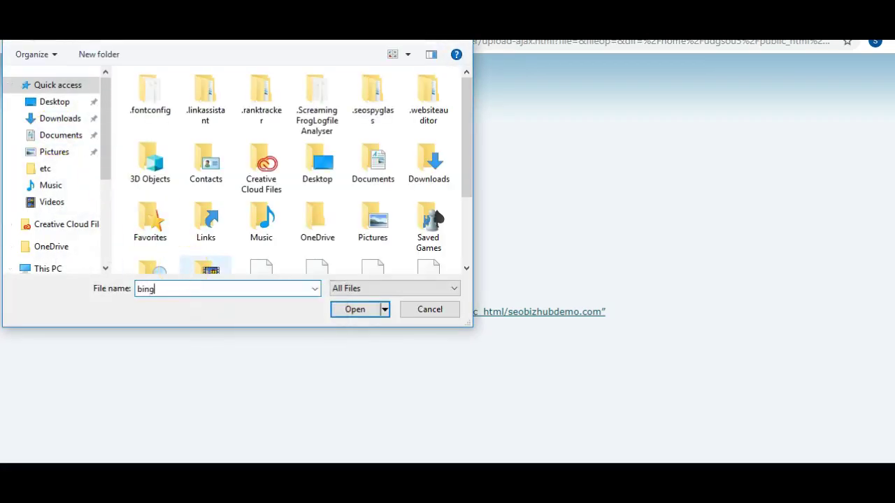
pyautogui.click(68, 117)
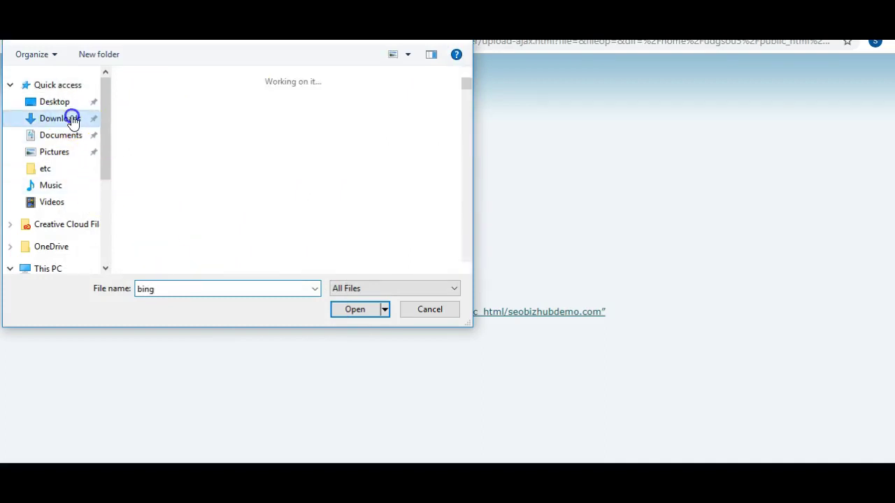
pyautogui.doubleClick(184, 287)
pyautogui.press('BackSpace')
pyautogui.write('bin')
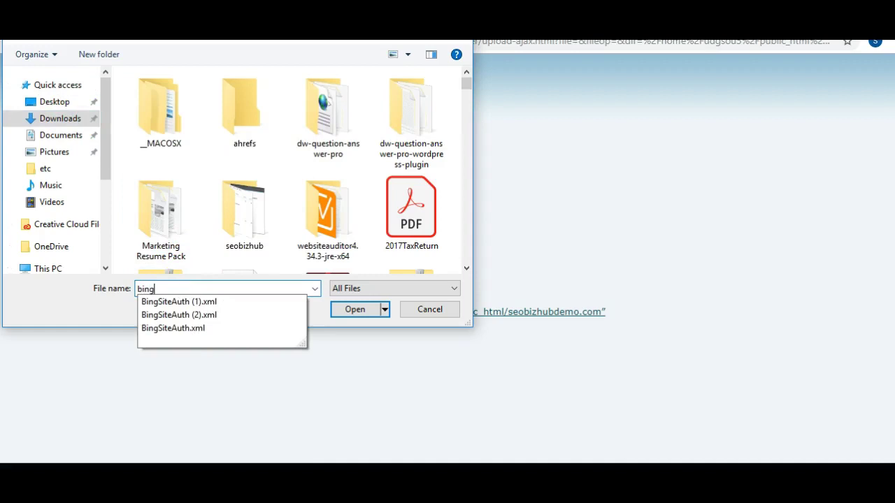
pyautogui.click(207, 305)
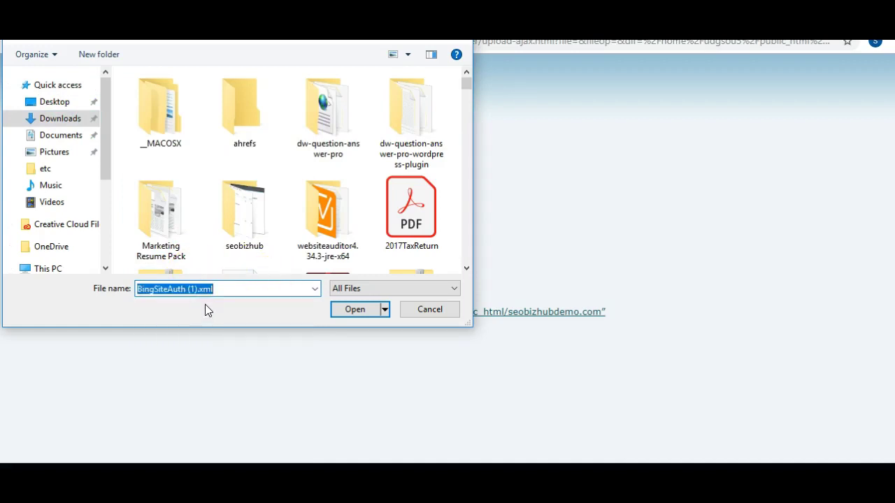
pyautogui.click(355, 313)
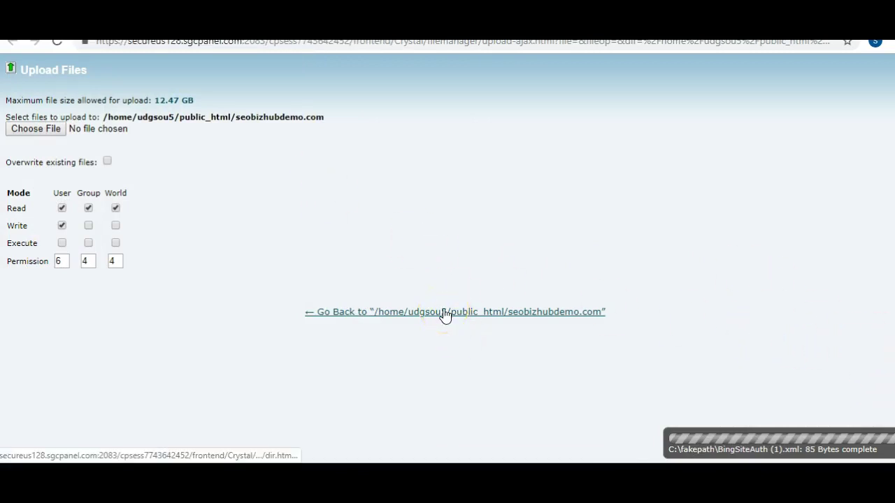
pyautogui.click(411, 312)
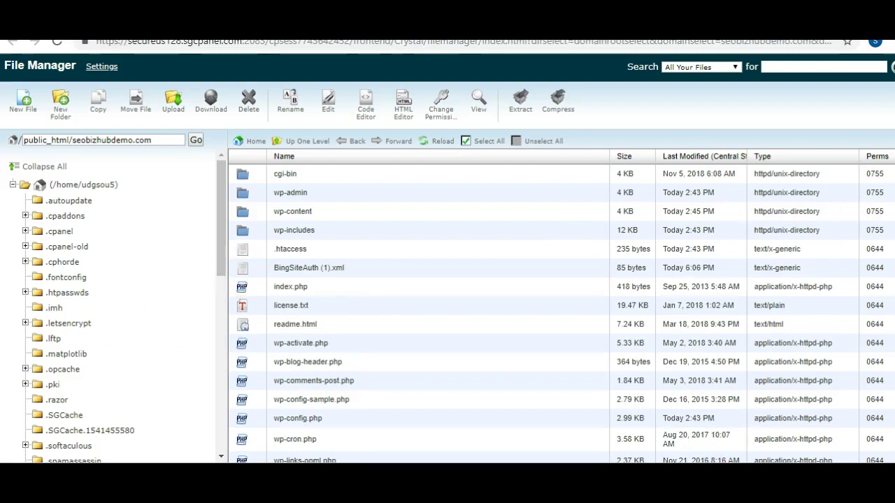
# Open the BingSiteAuth.xml URL from the Bing page to confirm it loads on the live site.
pyautogui.hotkey('ctrl', 'Tab')
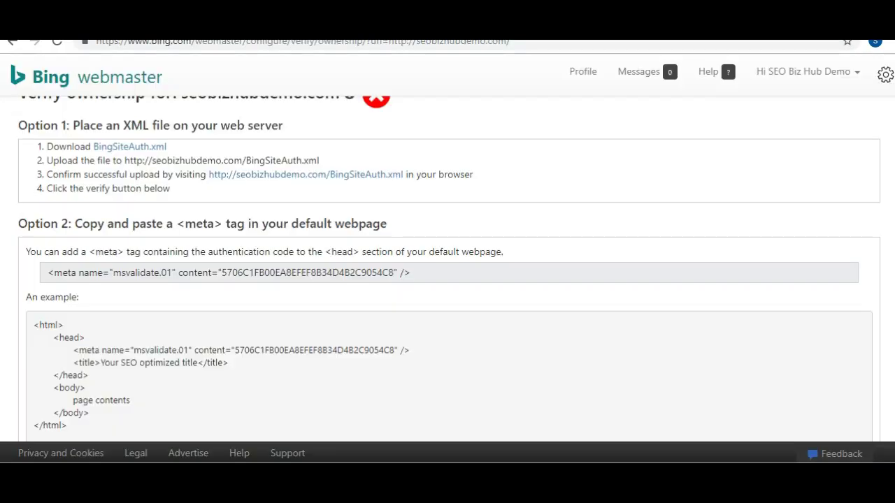
pyautogui.click(314, 175)
pyautogui.click(193, 128)
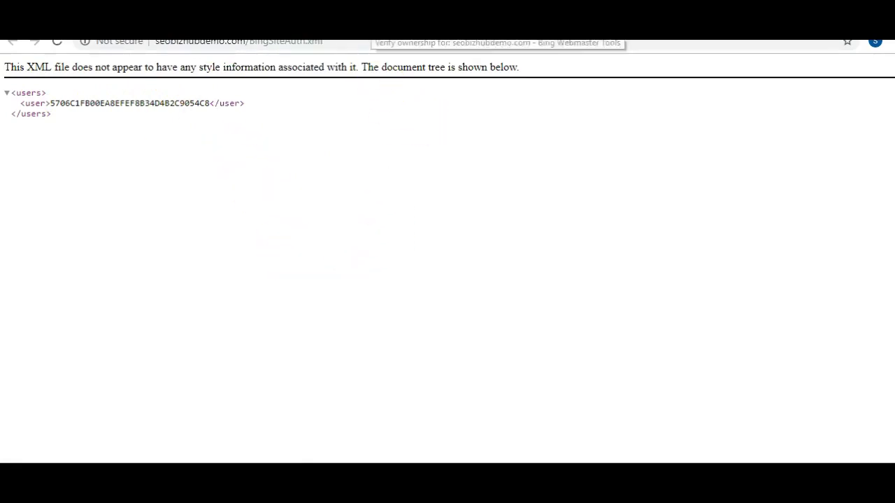
# Back on the Verify ownership page, run VERIFY to confirm site ownership.
pyautogui.click(392, 28)
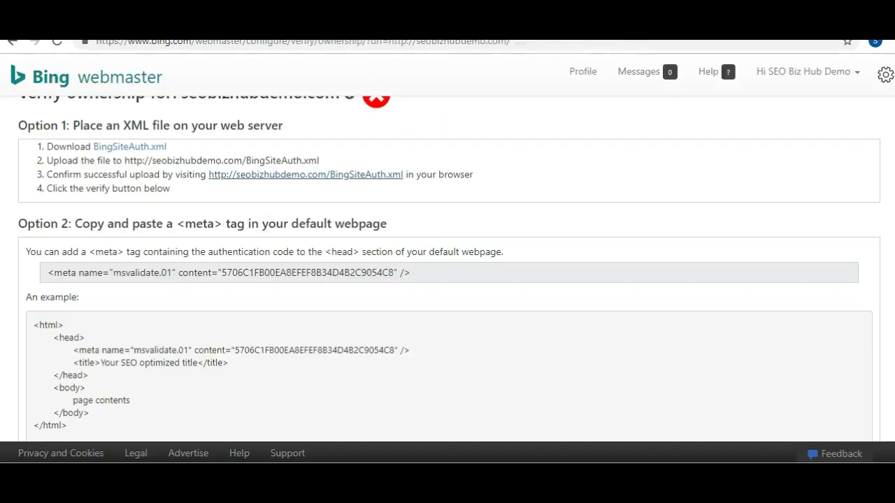
pyautogui.scroll(-7, 126, 443)
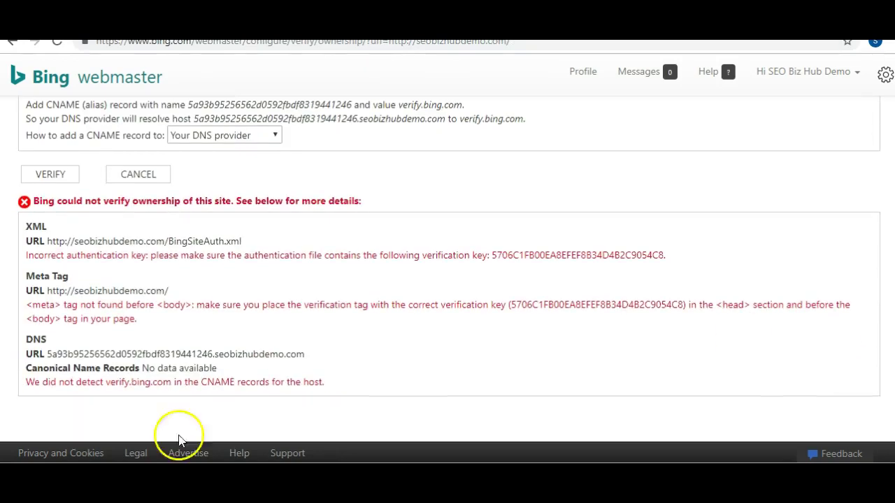
pyautogui.click(43, 181)
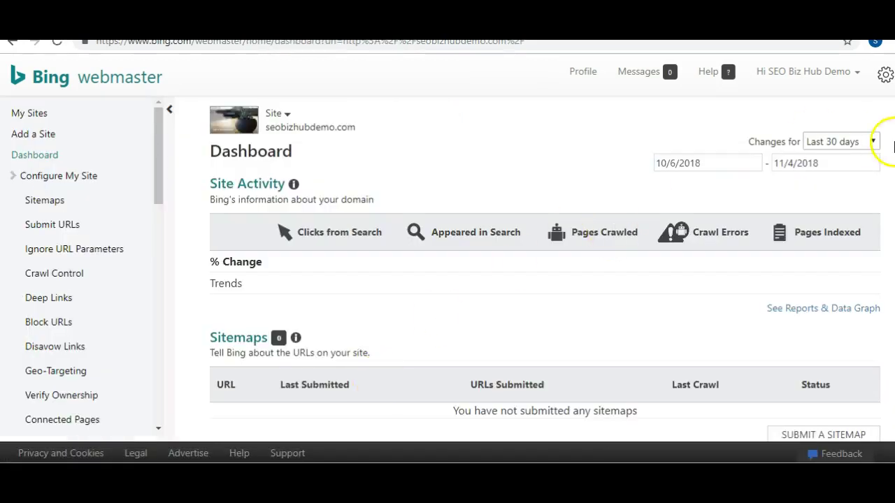
pyautogui.scroll(-4, 545, 269)
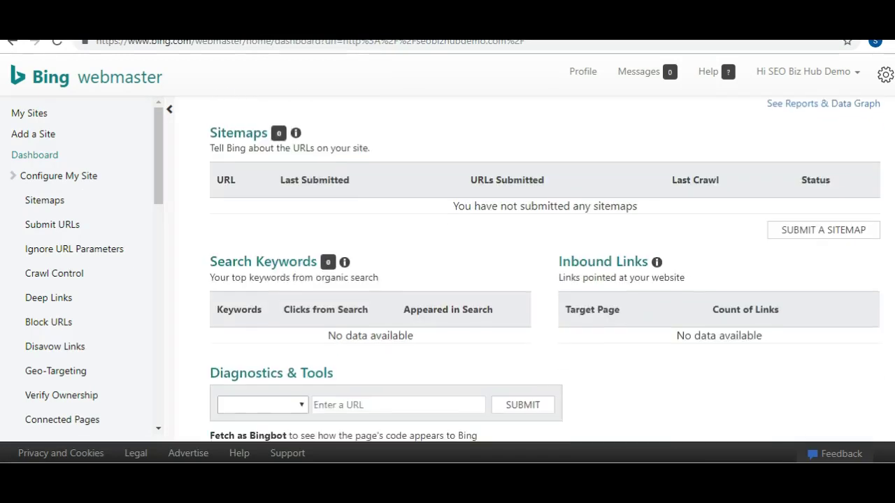
pyautogui.scroll(4, 546, 269)
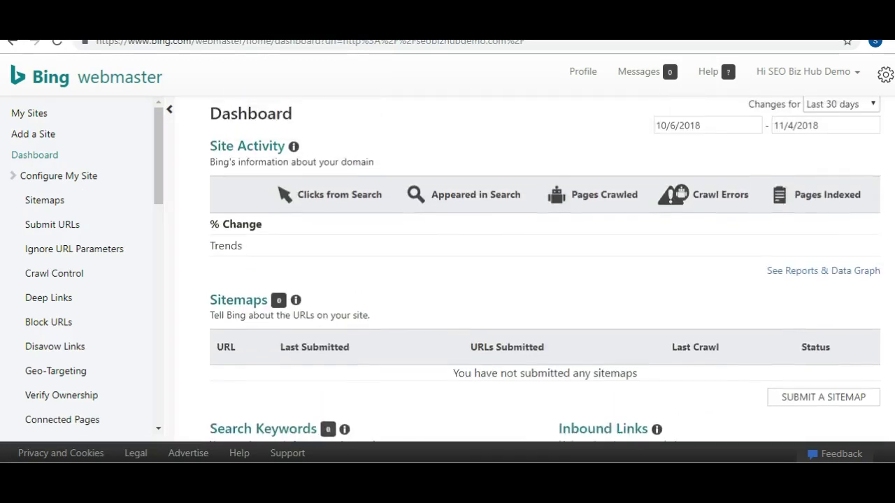
pyautogui.scroll(1, 546, 269)
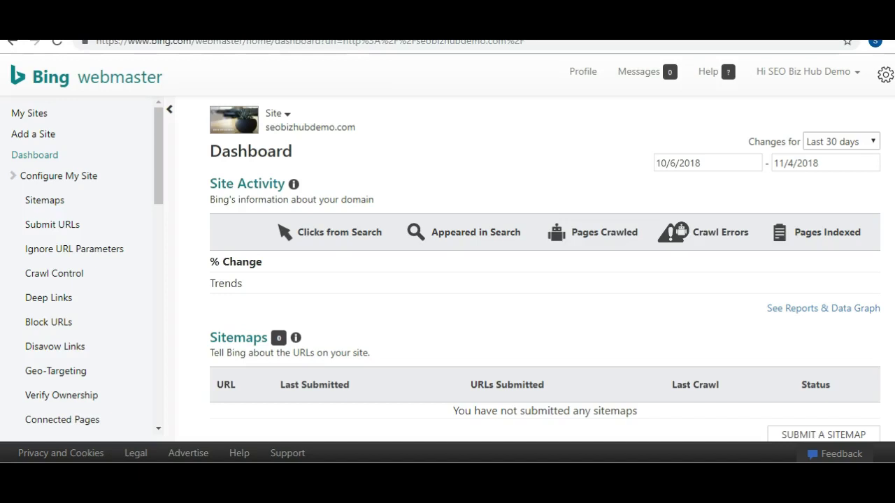